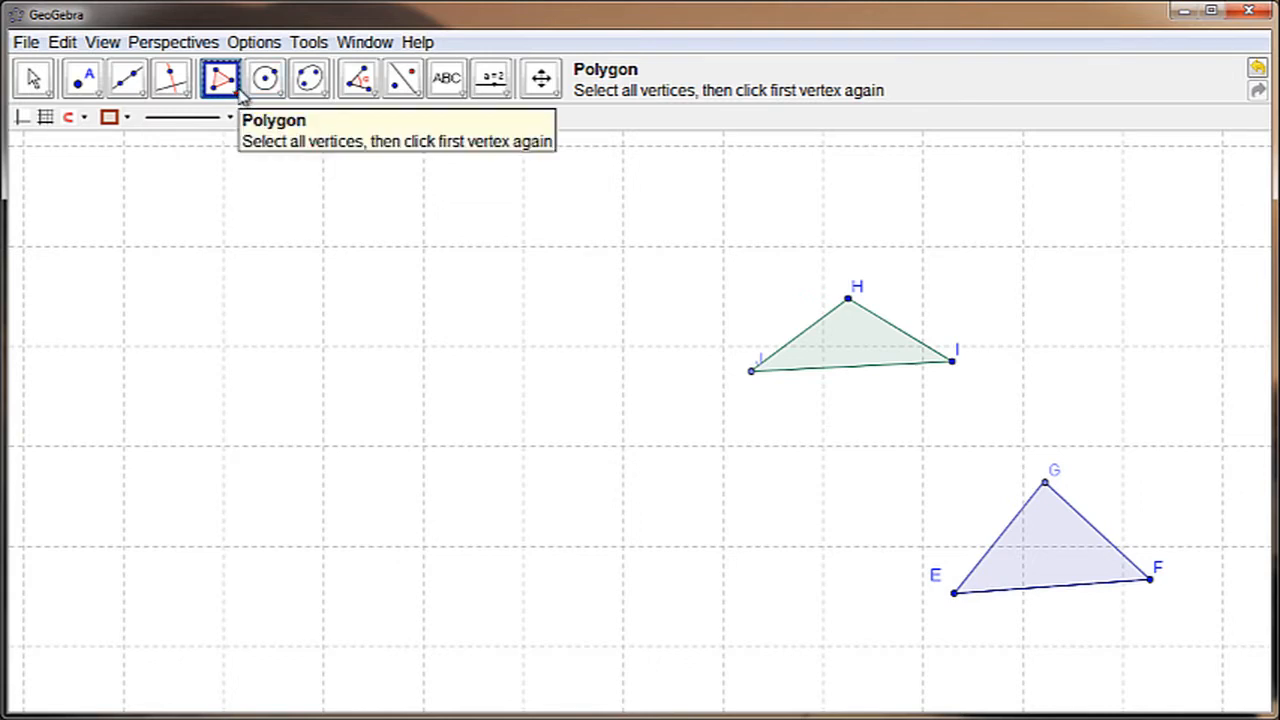
# Construct a regular polygon with 4 vertices on a vertical side AB in the empty area beside the triangles
pyautogui.click(236, 90)
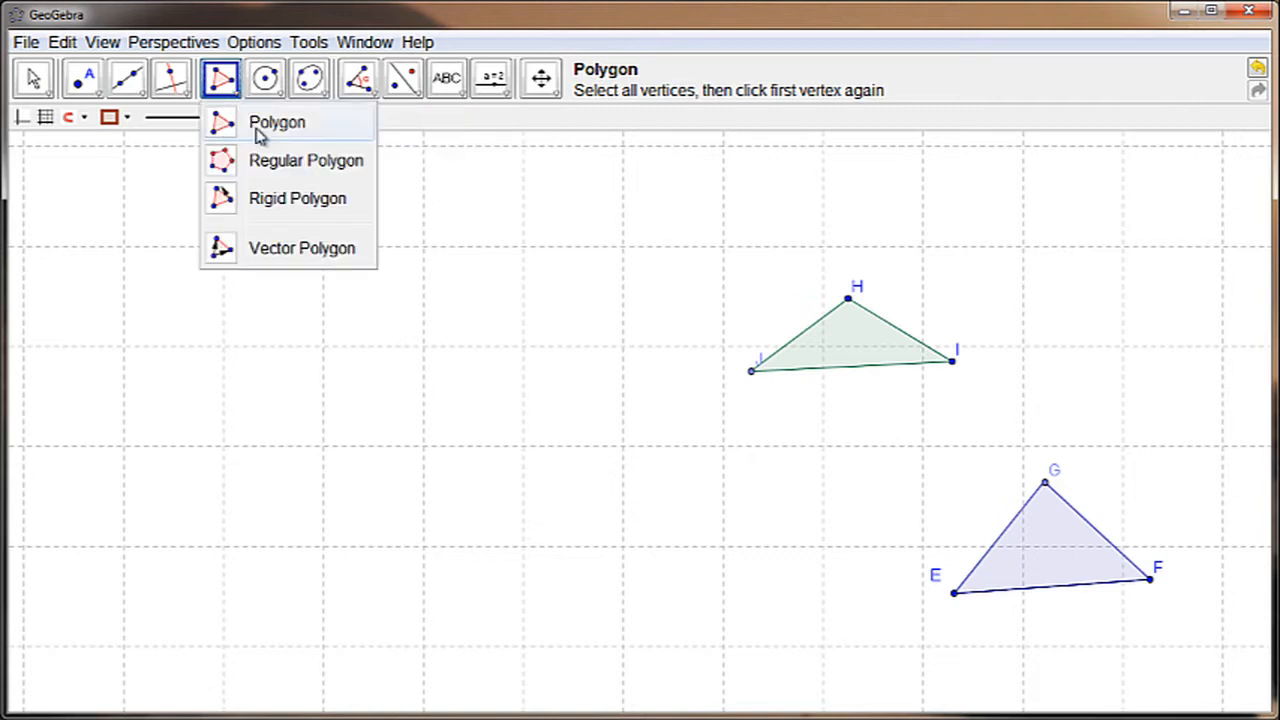
pyautogui.click(265, 162)
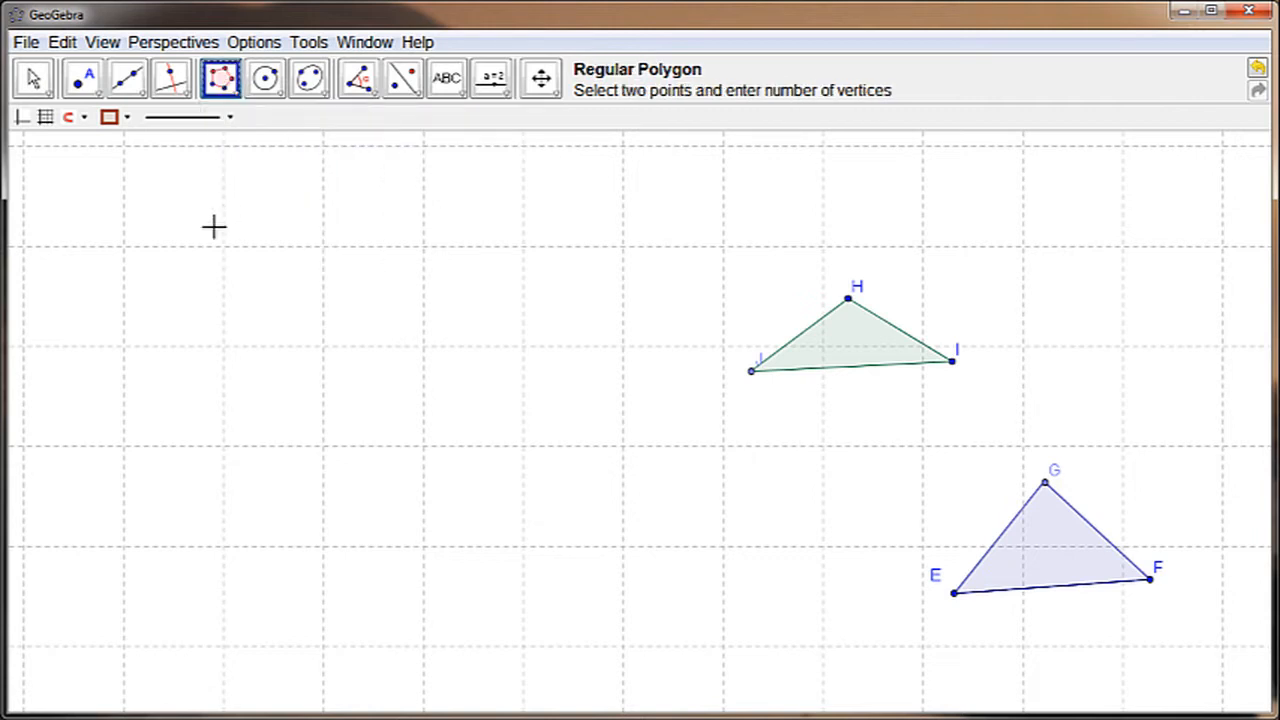
pyautogui.click(199, 246)
pyautogui.click(199, 408)
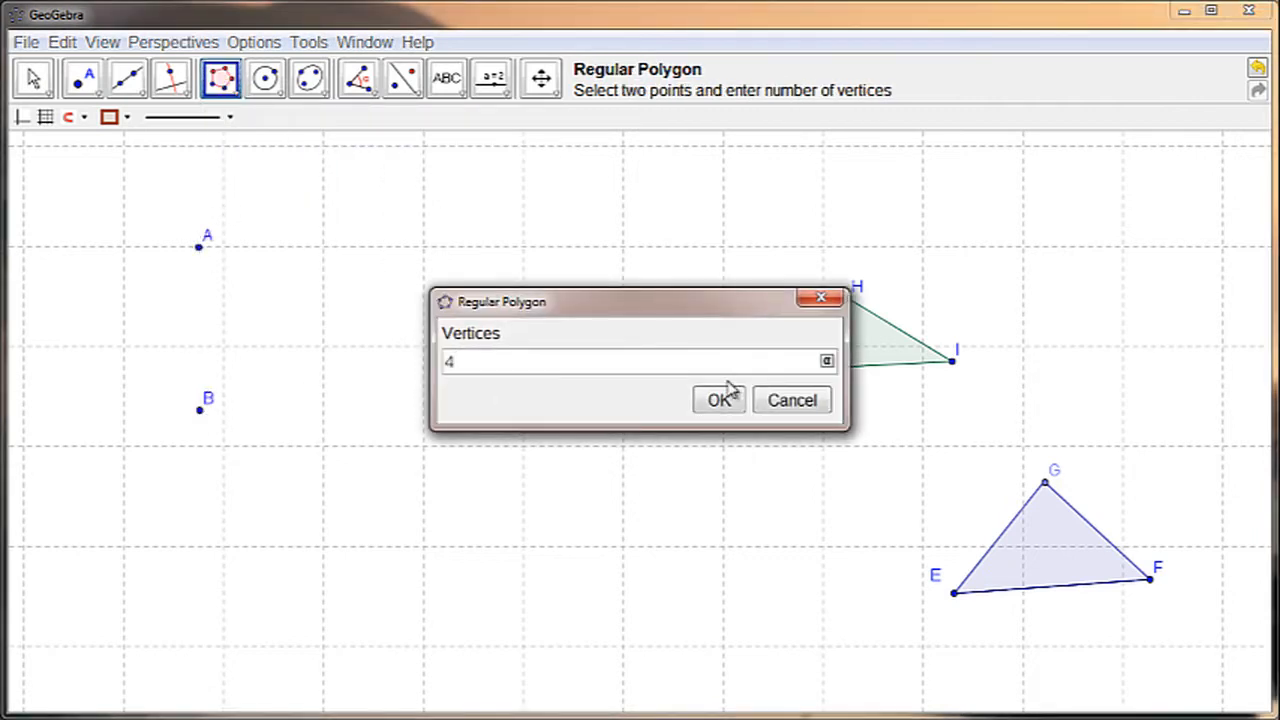
pyautogui.click(720, 402)
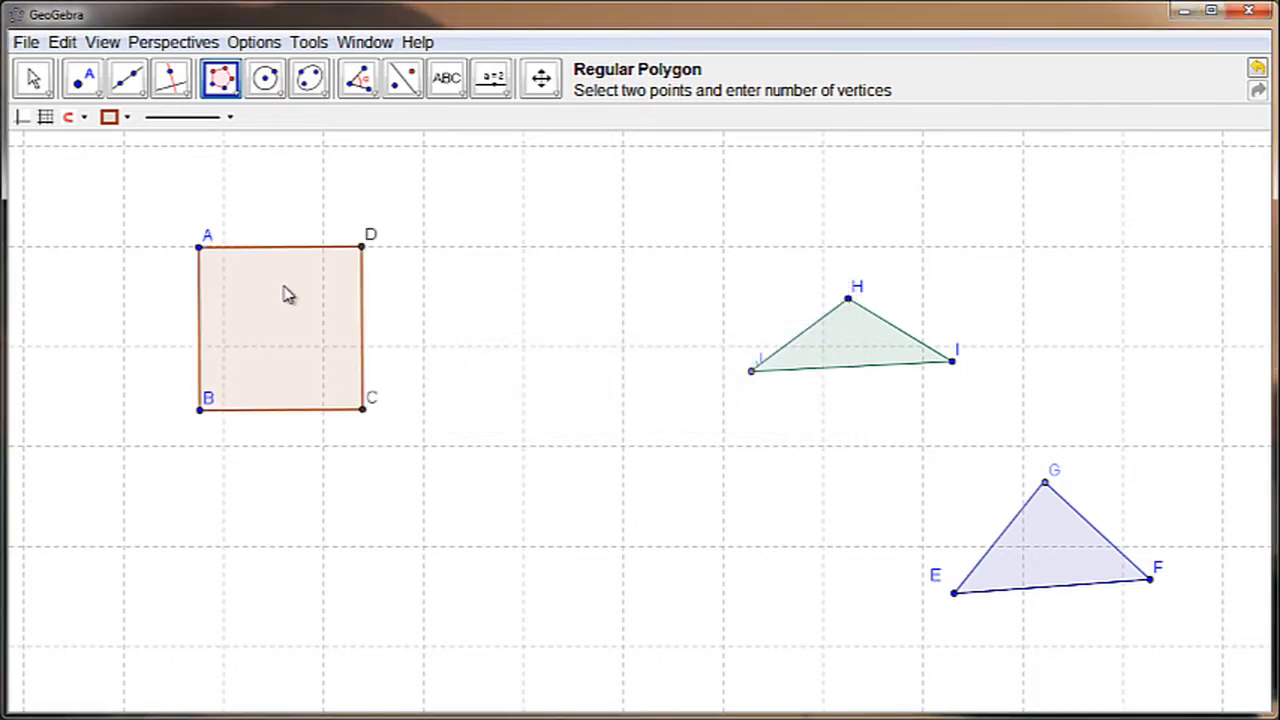
pyautogui.press('Escape')
# Move the square ABCD slightly down on the canvas
pyautogui.click(240, 93)
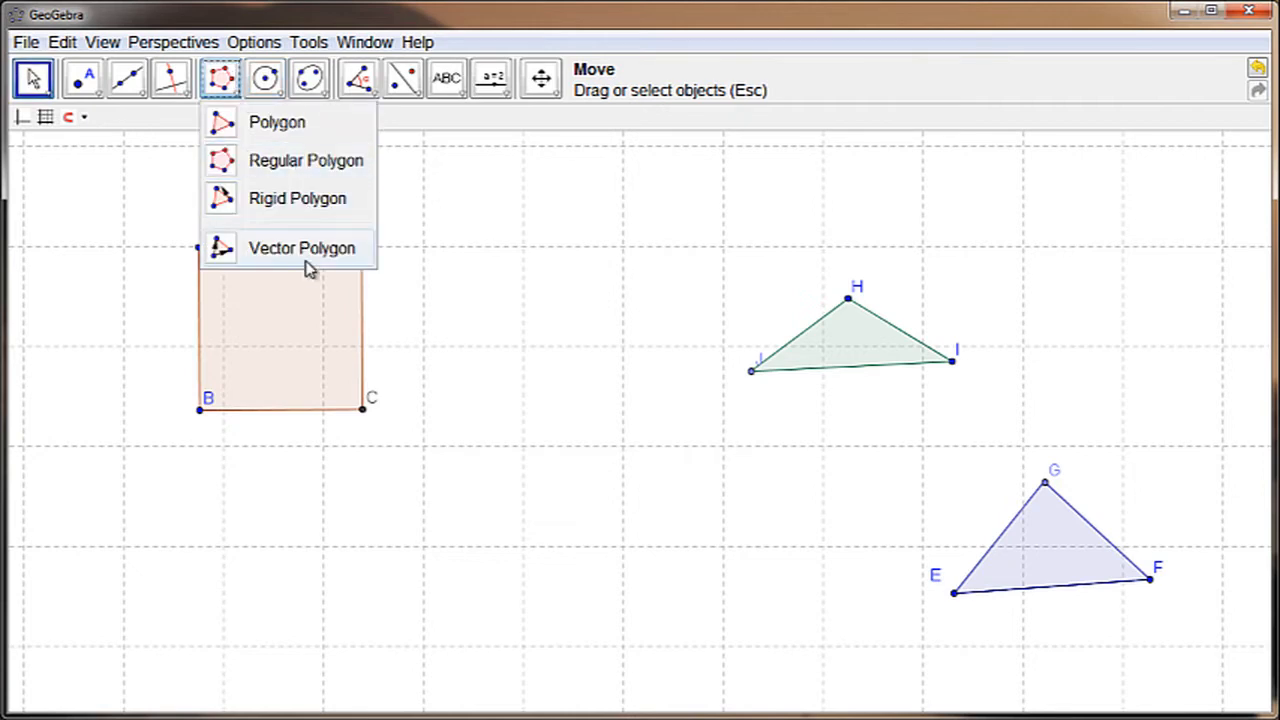
pyautogui.click(325, 360)
pyautogui.moveTo(314, 337); pyautogui.dragTo(320, 403)
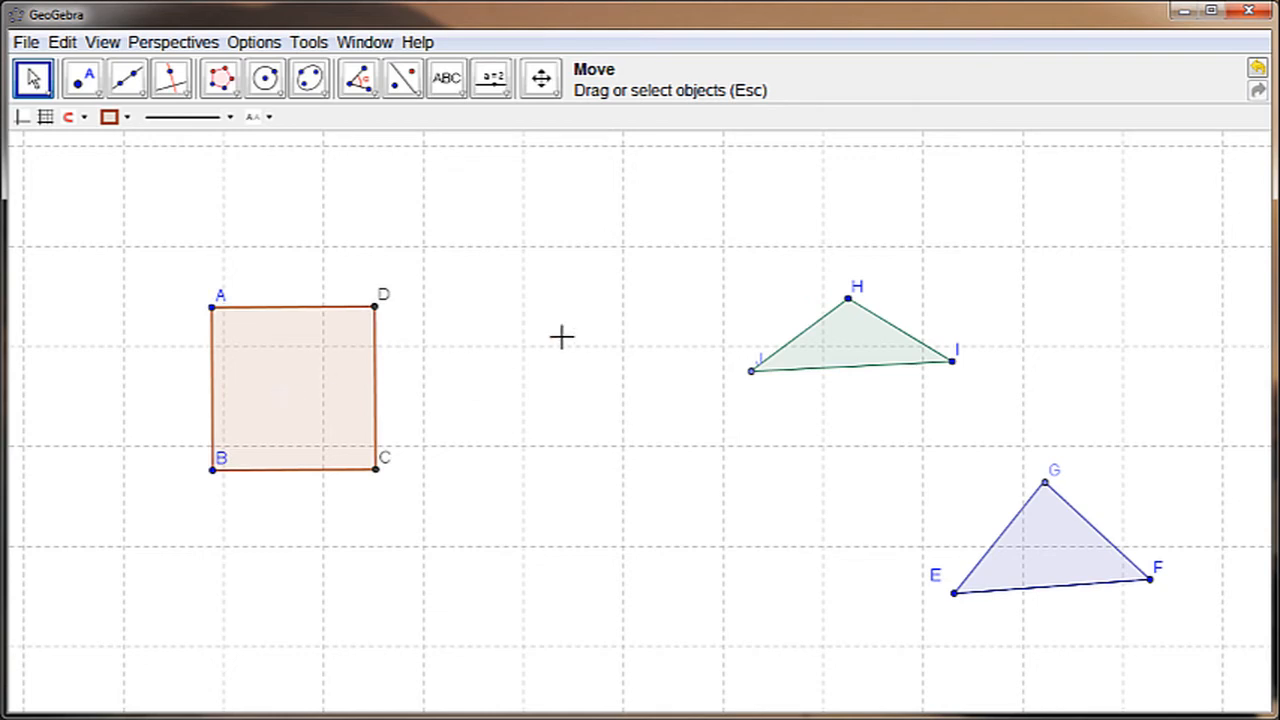
# Draw a triangle polygon through the square's vertices A, B and C
pyautogui.click(226, 86)
pyautogui.click(235, 122)
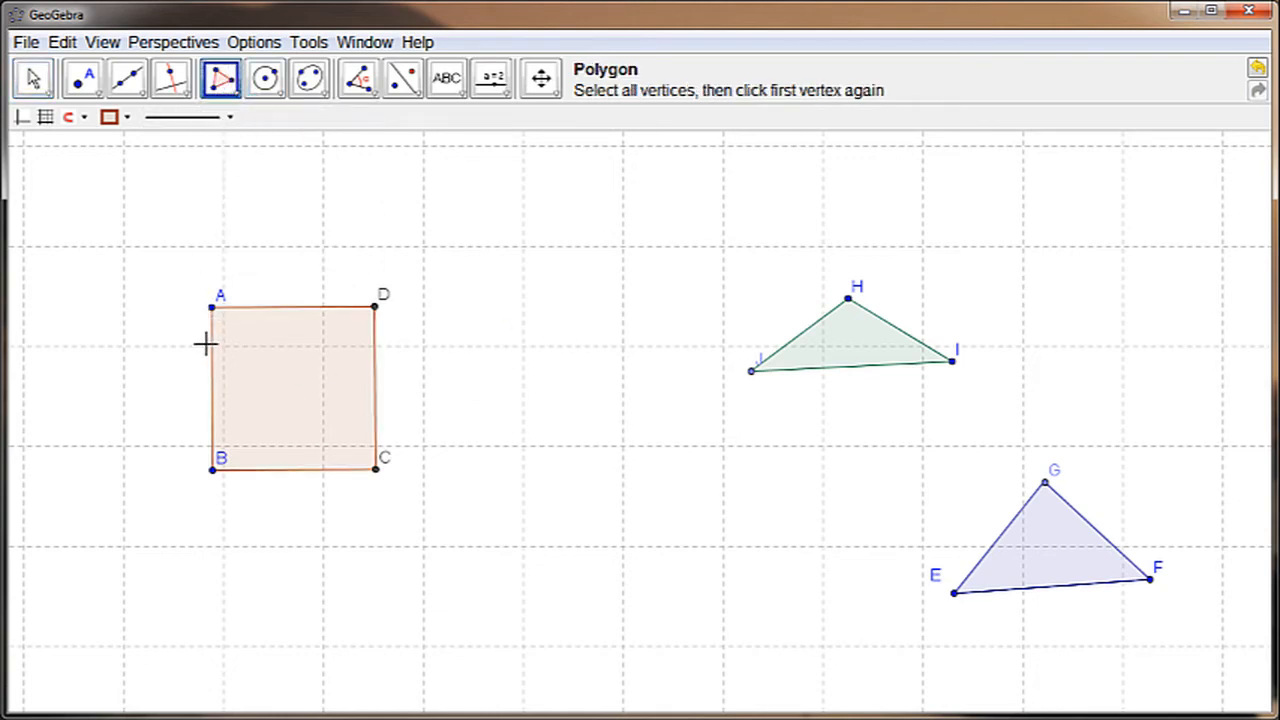
pyautogui.click(212, 307)
pyautogui.click(213, 470)
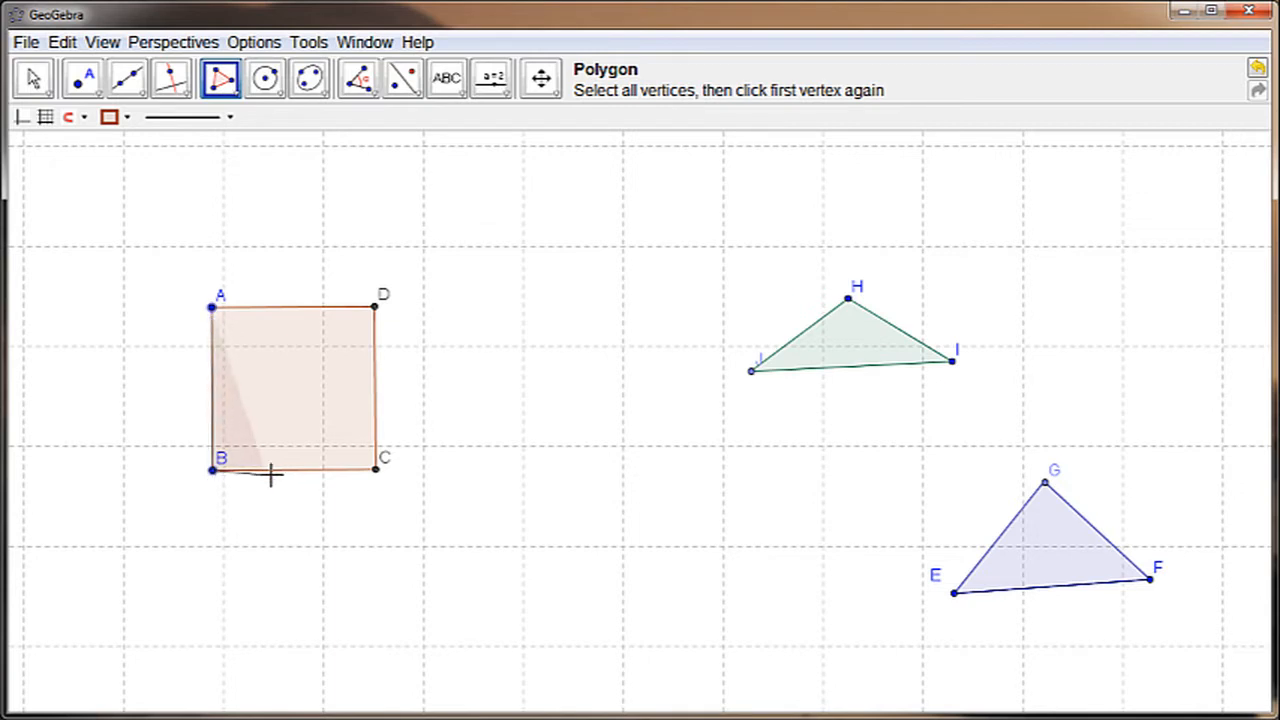
pyautogui.click(372, 469)
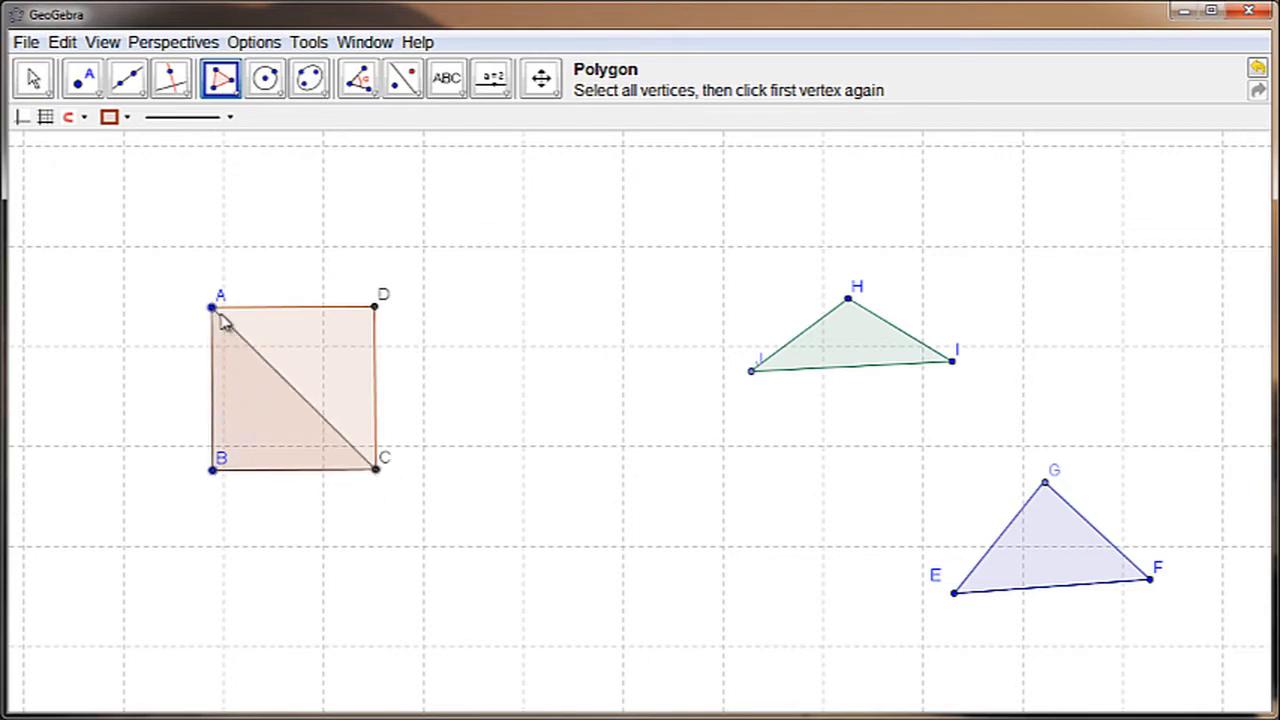
pyautogui.click(214, 310)
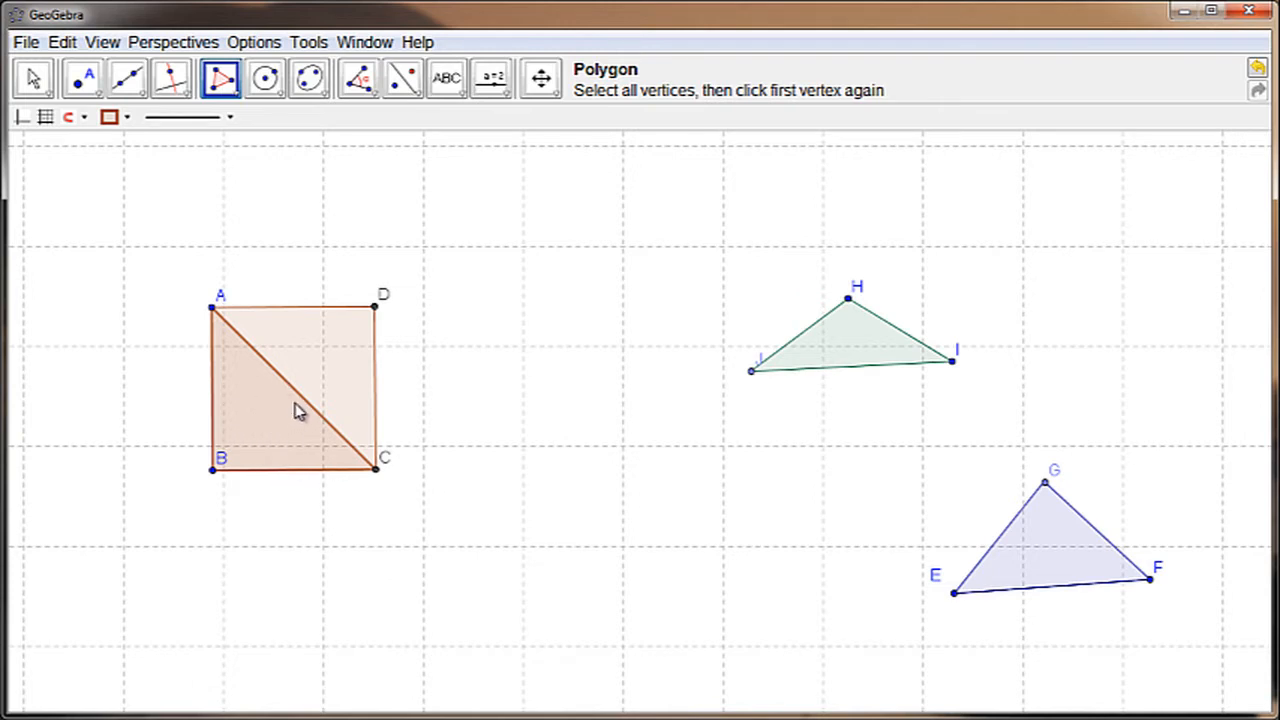
# Hide the square and its vertex D so that only triangle ABC is displayed
pyautogui.rightClick(308, 340)
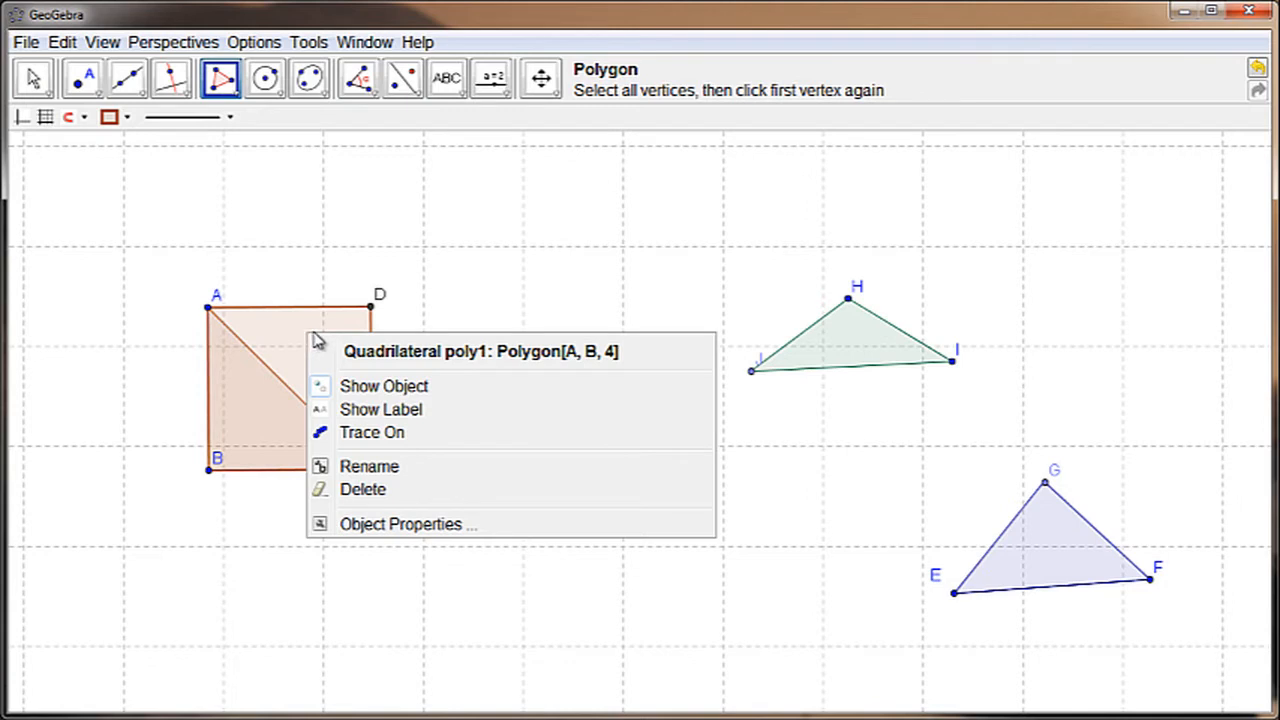
pyautogui.click(390, 391)
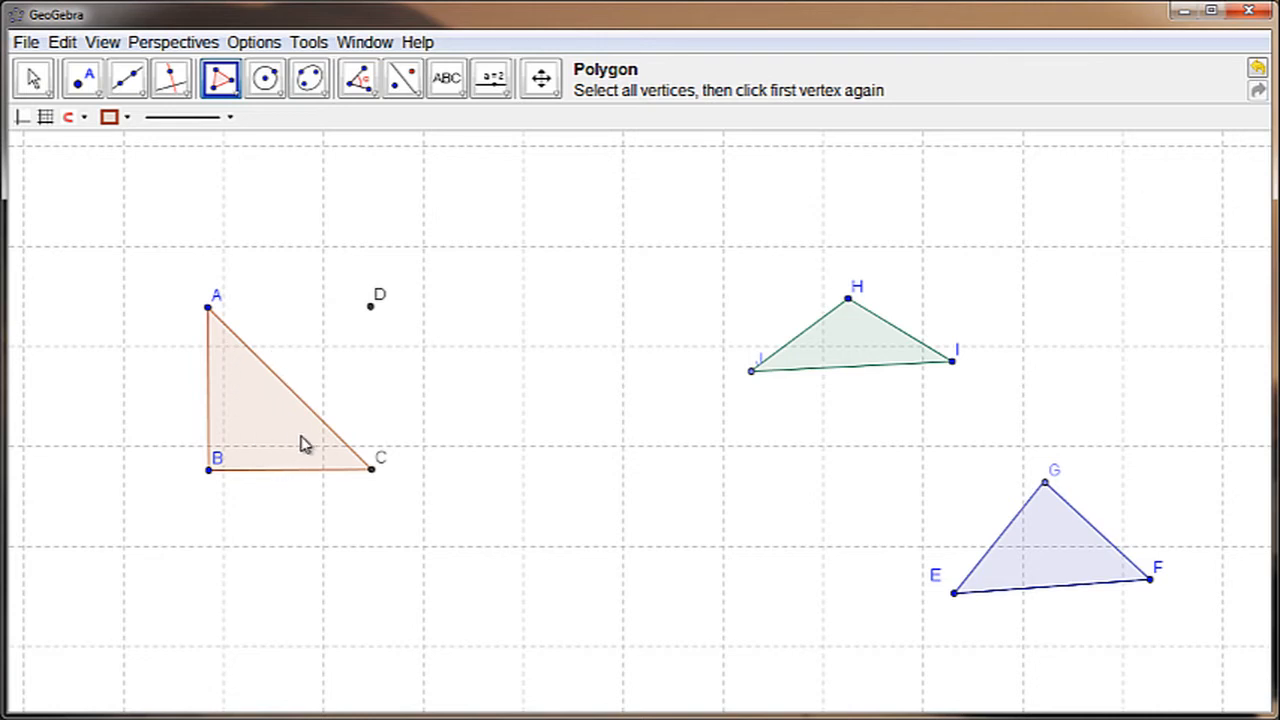
pyautogui.rightClick(372, 310)
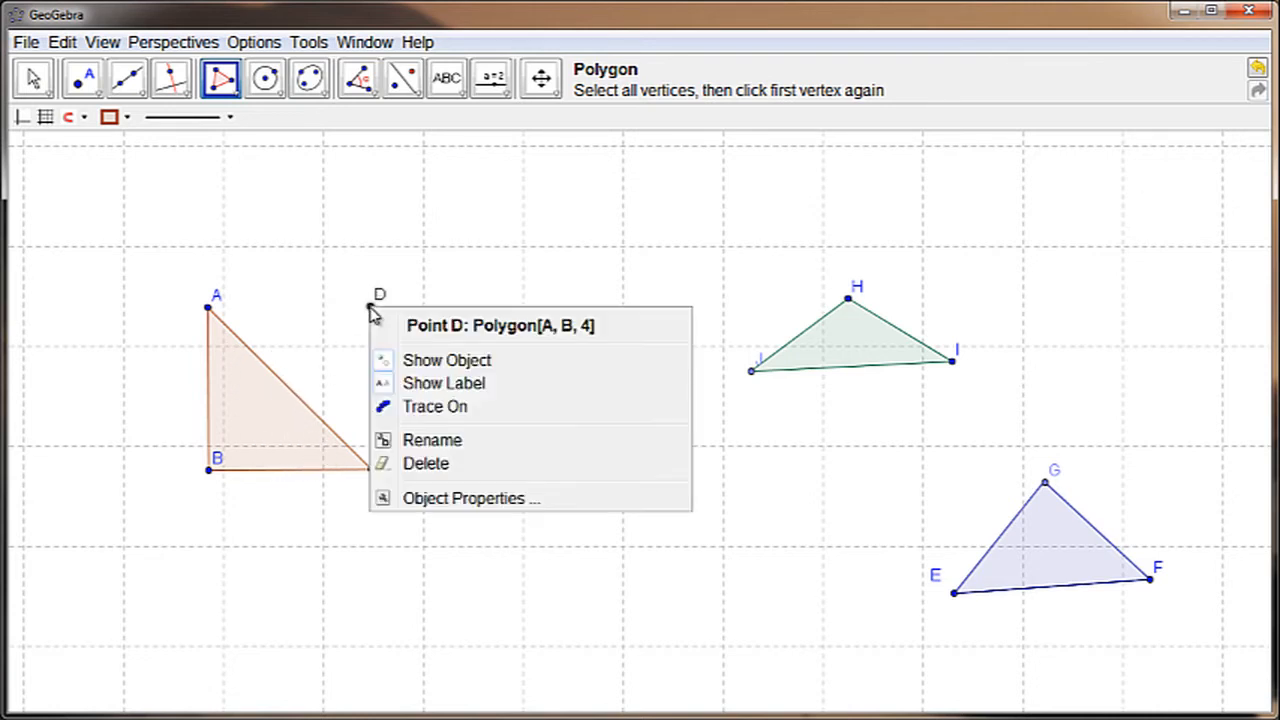
pyautogui.click(443, 500)
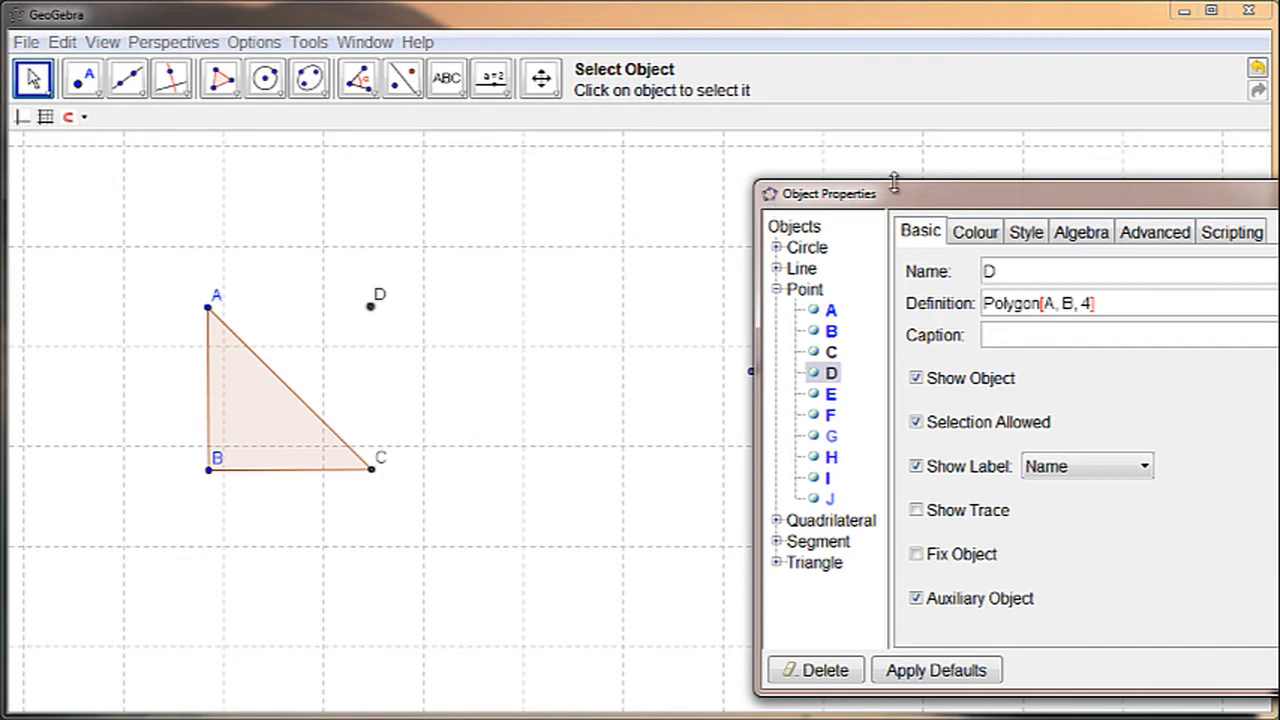
pyautogui.moveTo(895, 192); pyautogui.dragTo(725, 146)
pyautogui.click(606, 244)
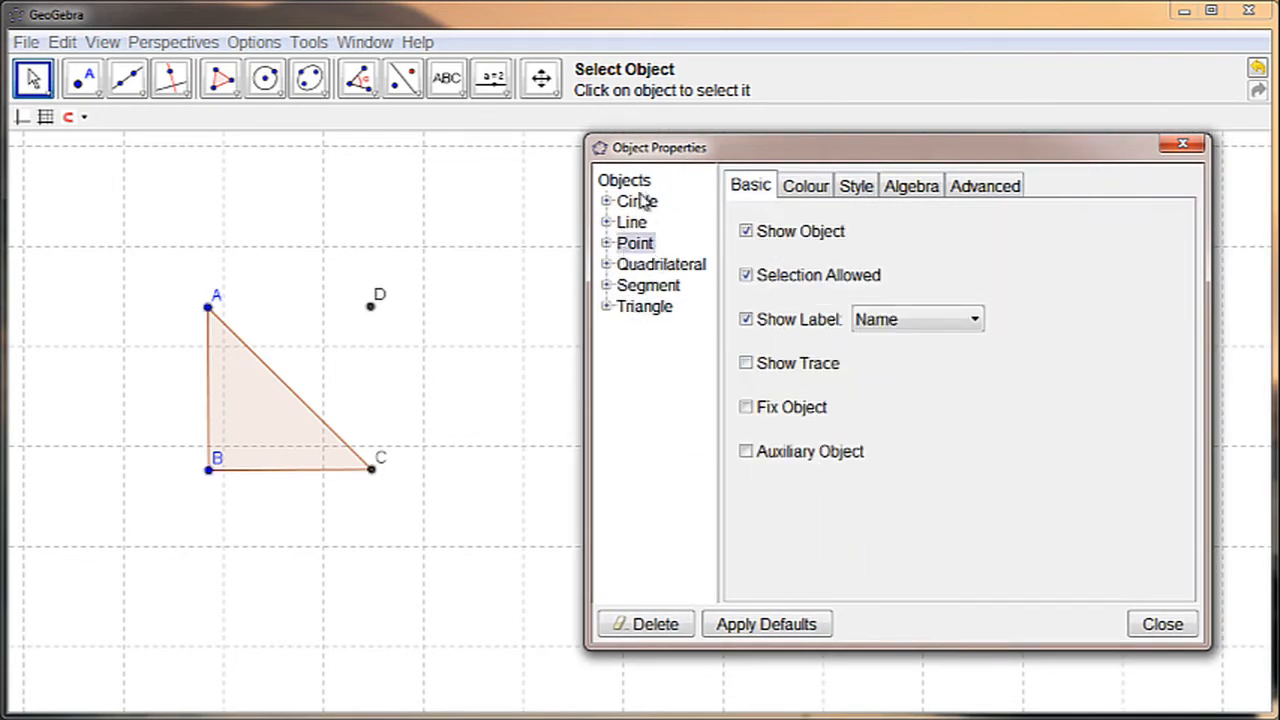
pyautogui.click(606, 244)
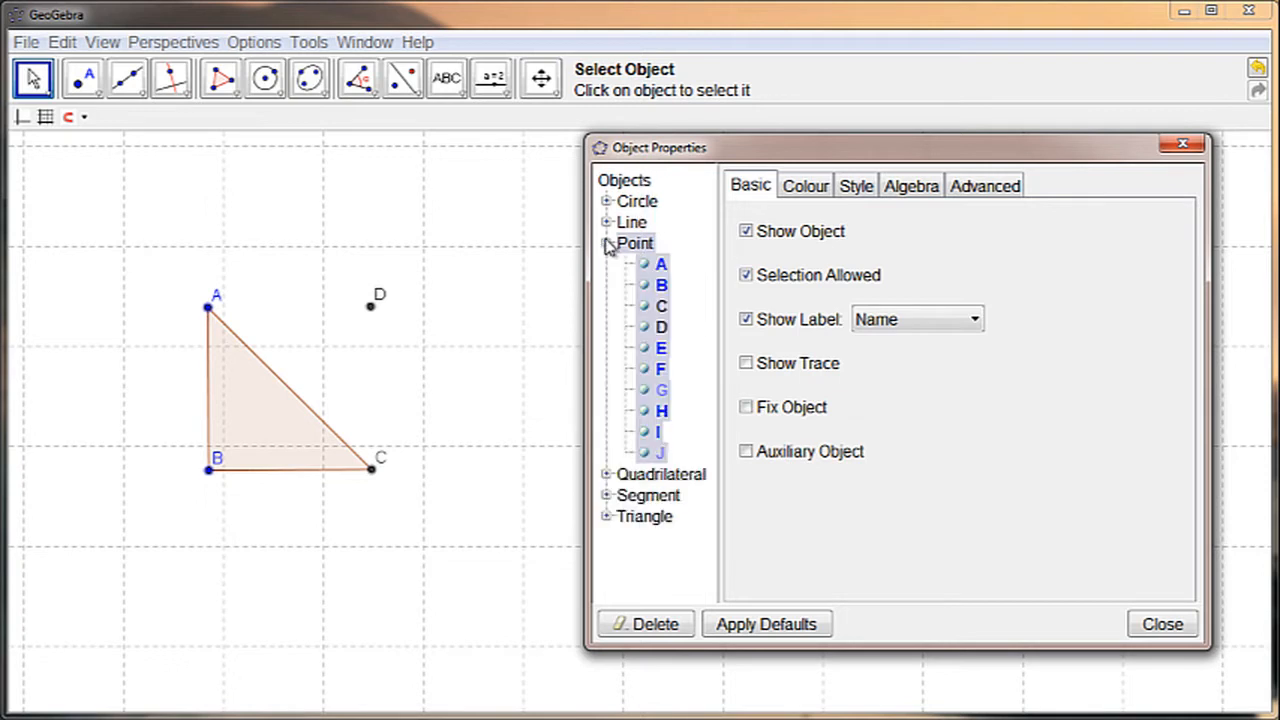
pyautogui.click(645, 335)
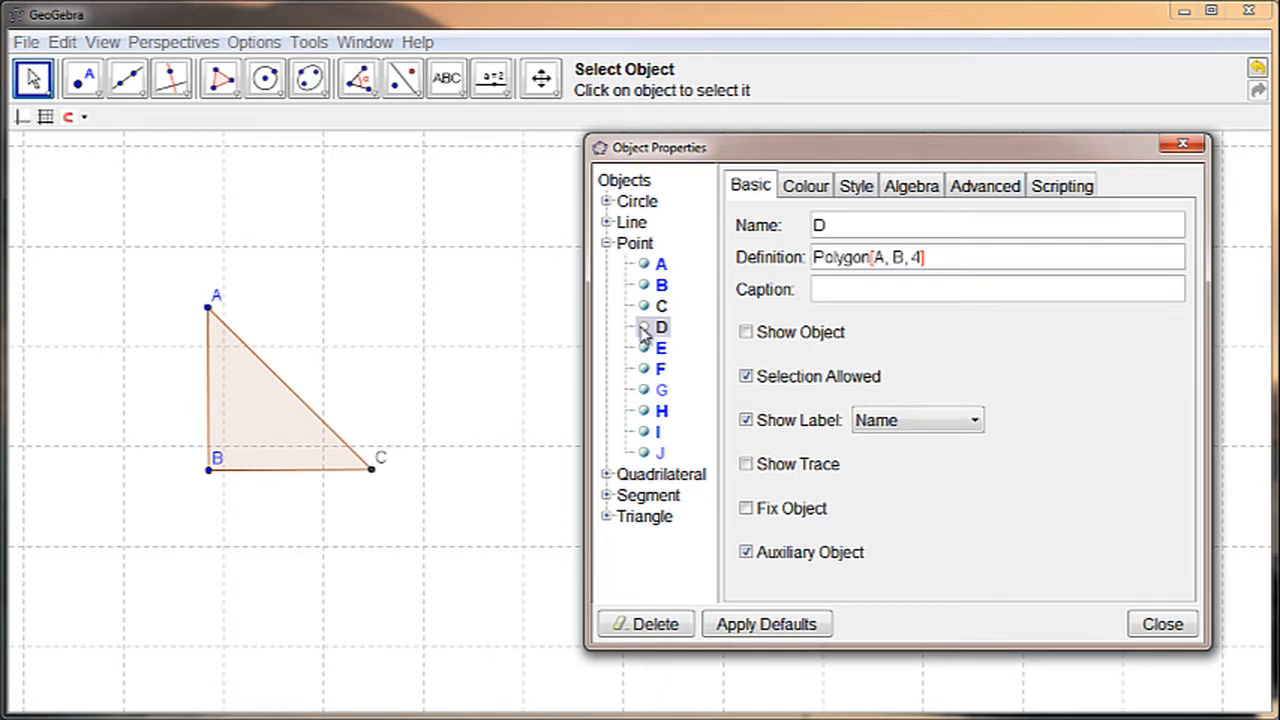
# Show the quadrilateral poly1 and hide it again, and close the object properties
pyautogui.click(607, 475)
pyautogui.click(646, 496)
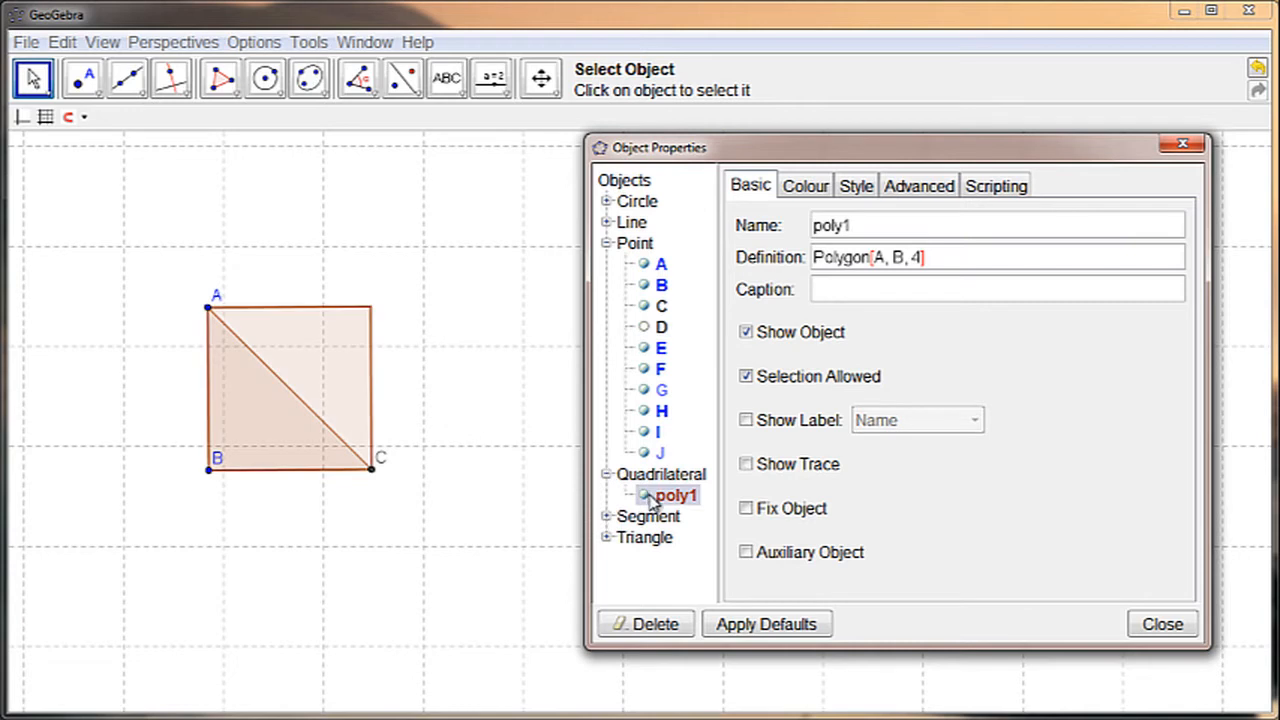
pyautogui.click(645, 496)
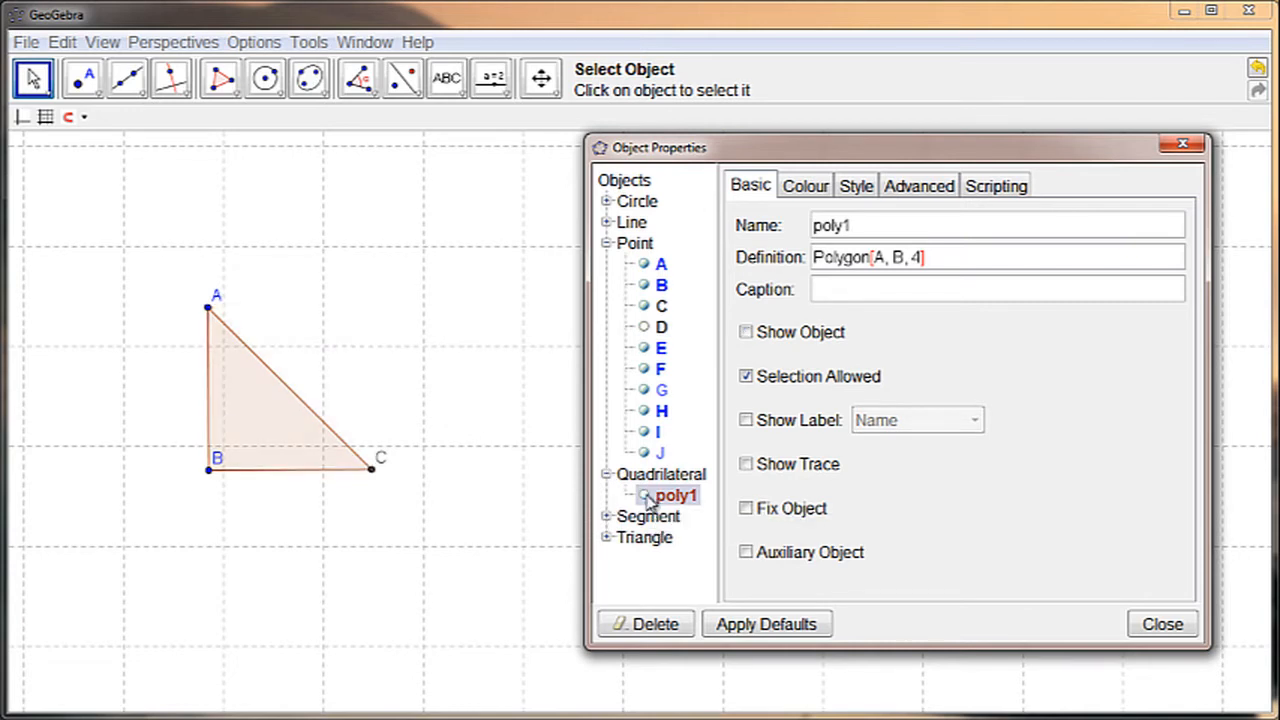
pyautogui.click(775, 682)
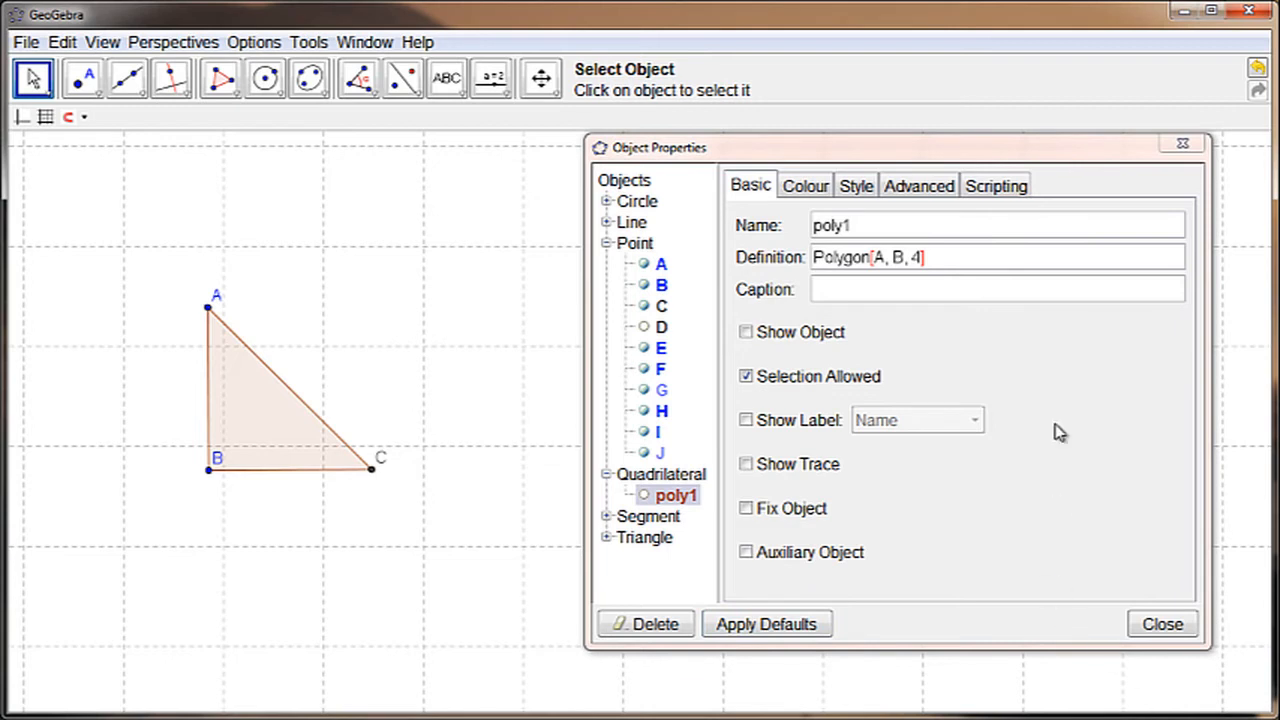
pyautogui.click(1183, 148)
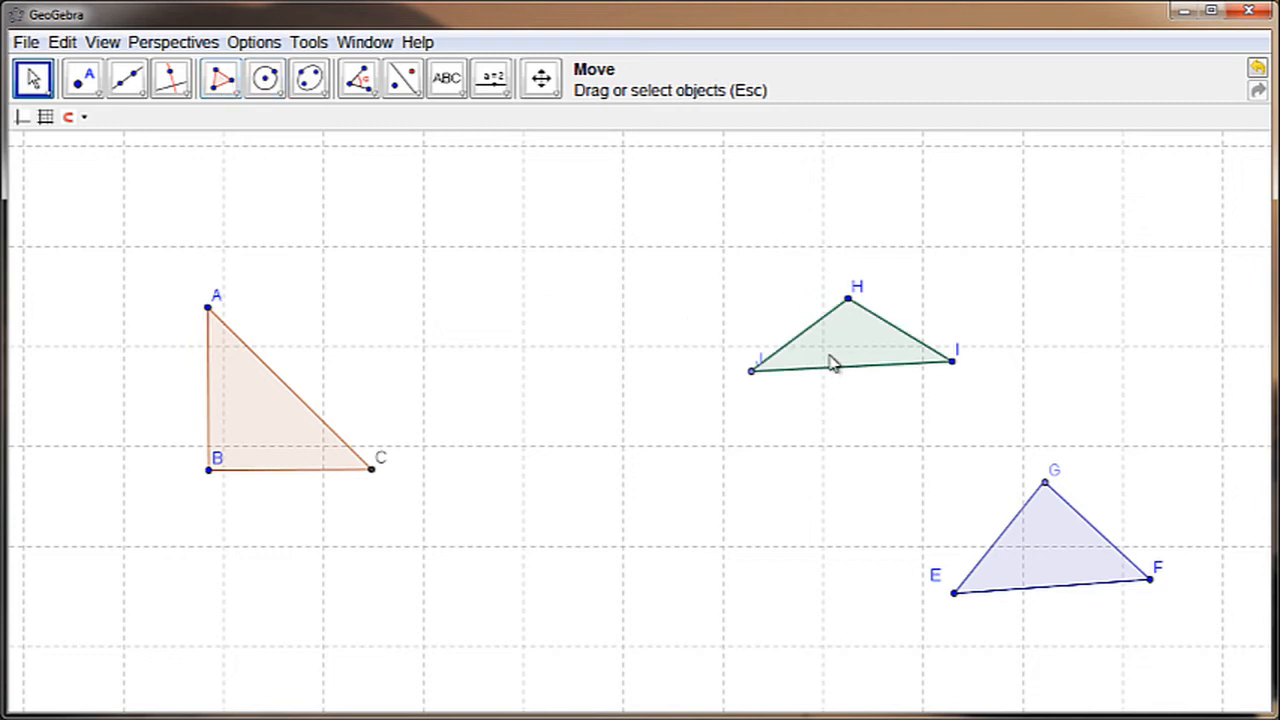
# Move the green triangle HIJ beside triangle ABC, and temporarily show its hidden construction circle h
pyautogui.moveTo(840, 350); pyautogui.dragTo(534, 322)
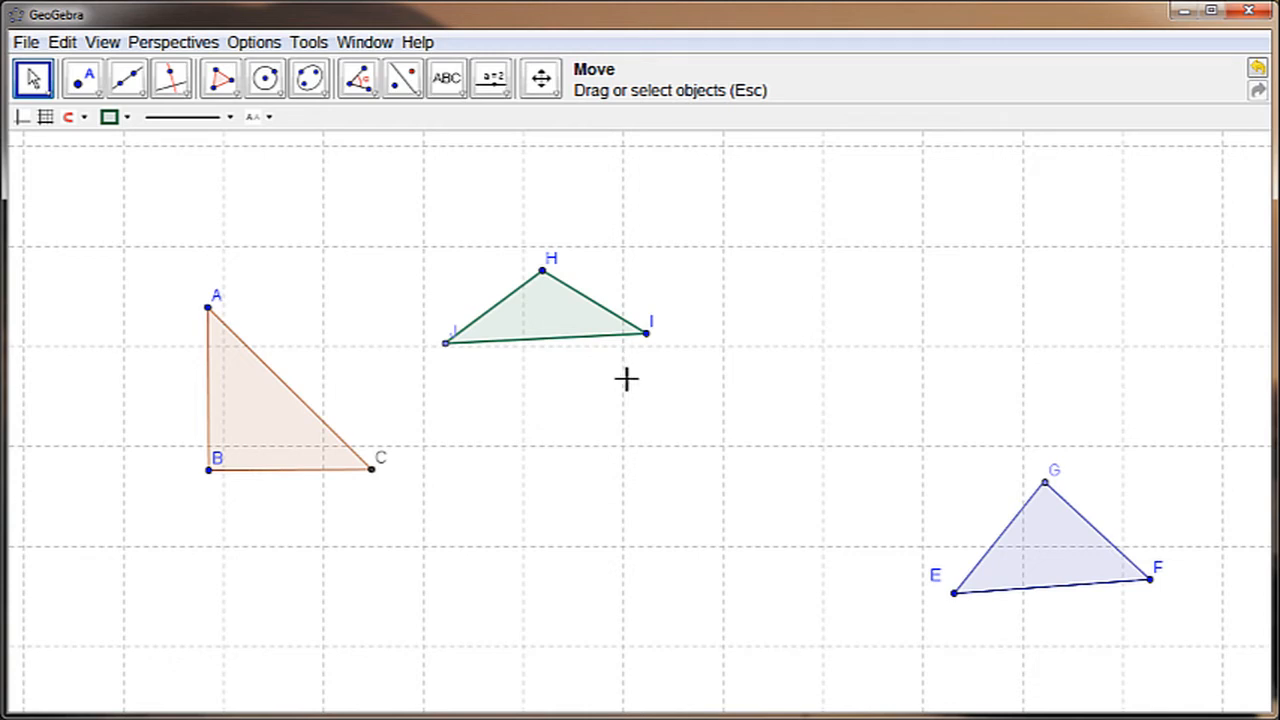
pyautogui.rightClick(562, 304)
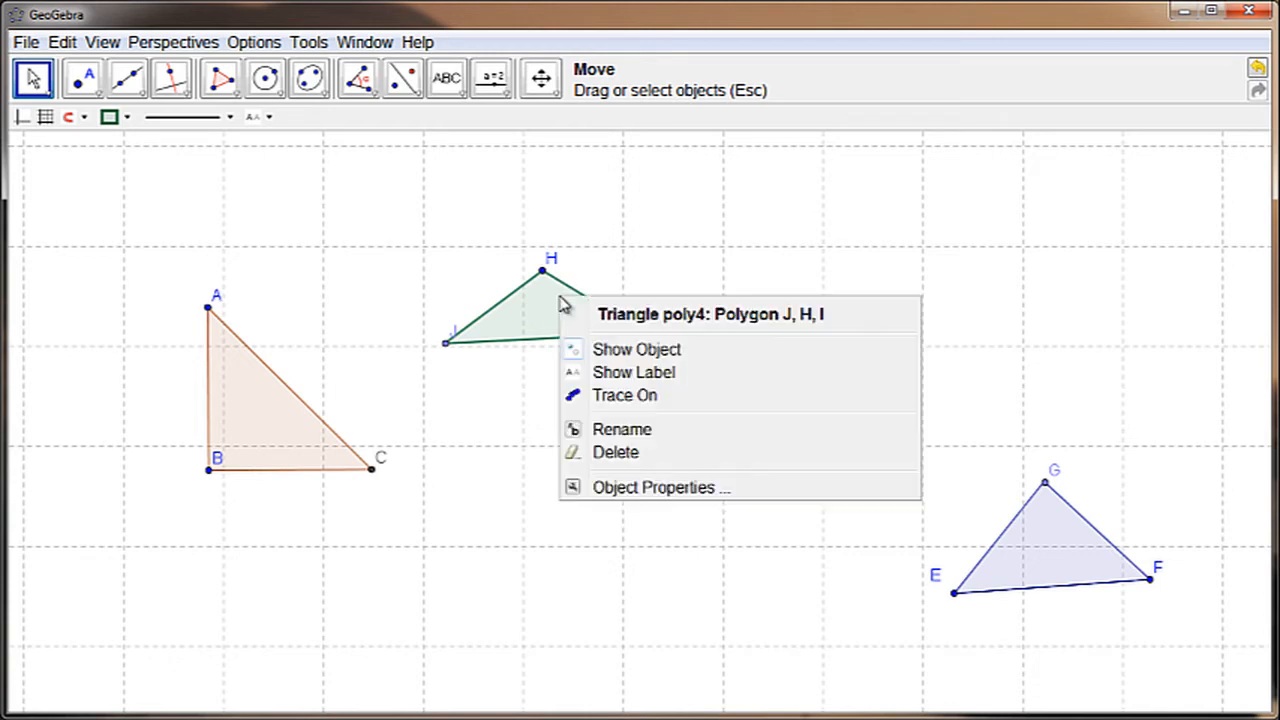
pyautogui.click(625, 488)
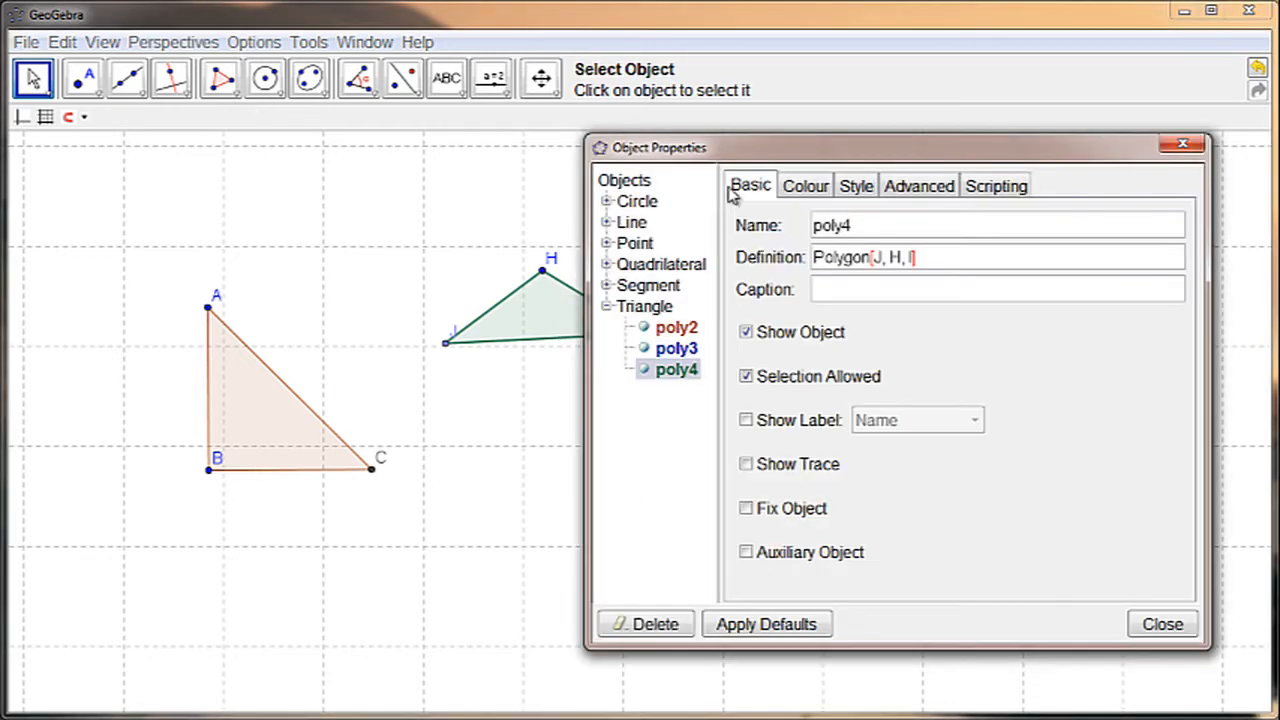
pyautogui.moveTo(743, 149); pyautogui.dragTo(869, 153)
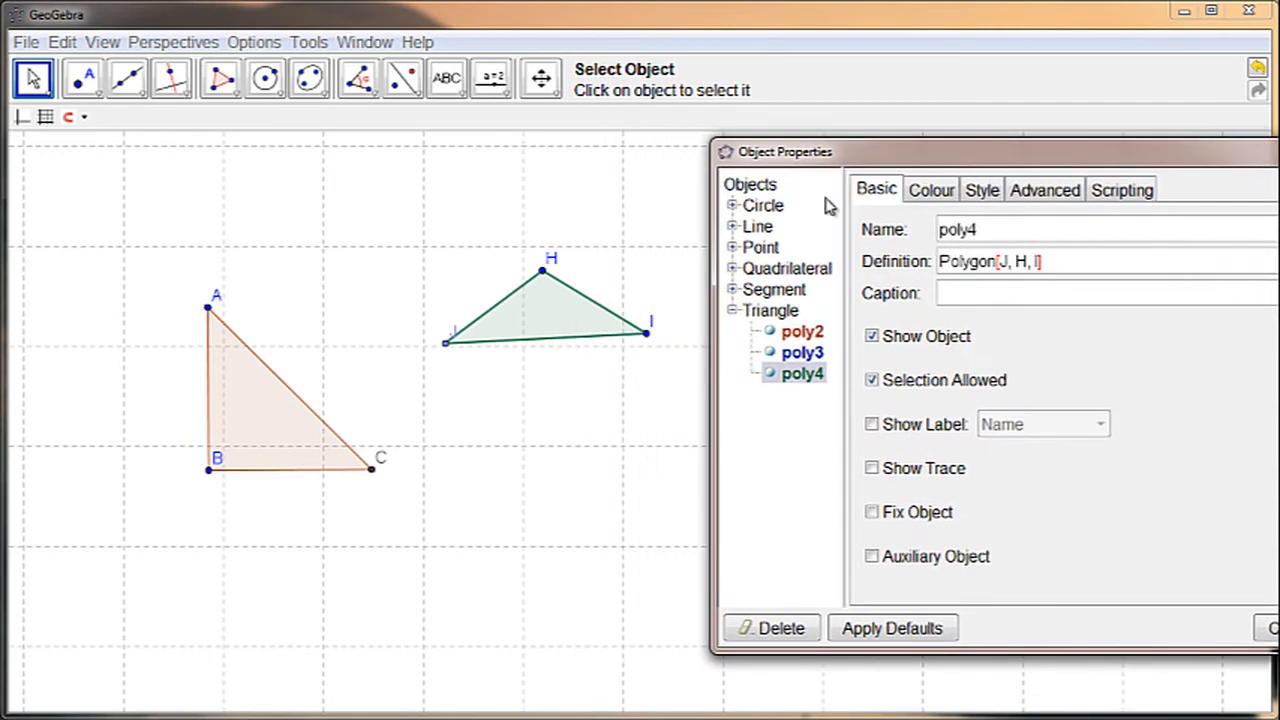
pyautogui.click(732, 205)
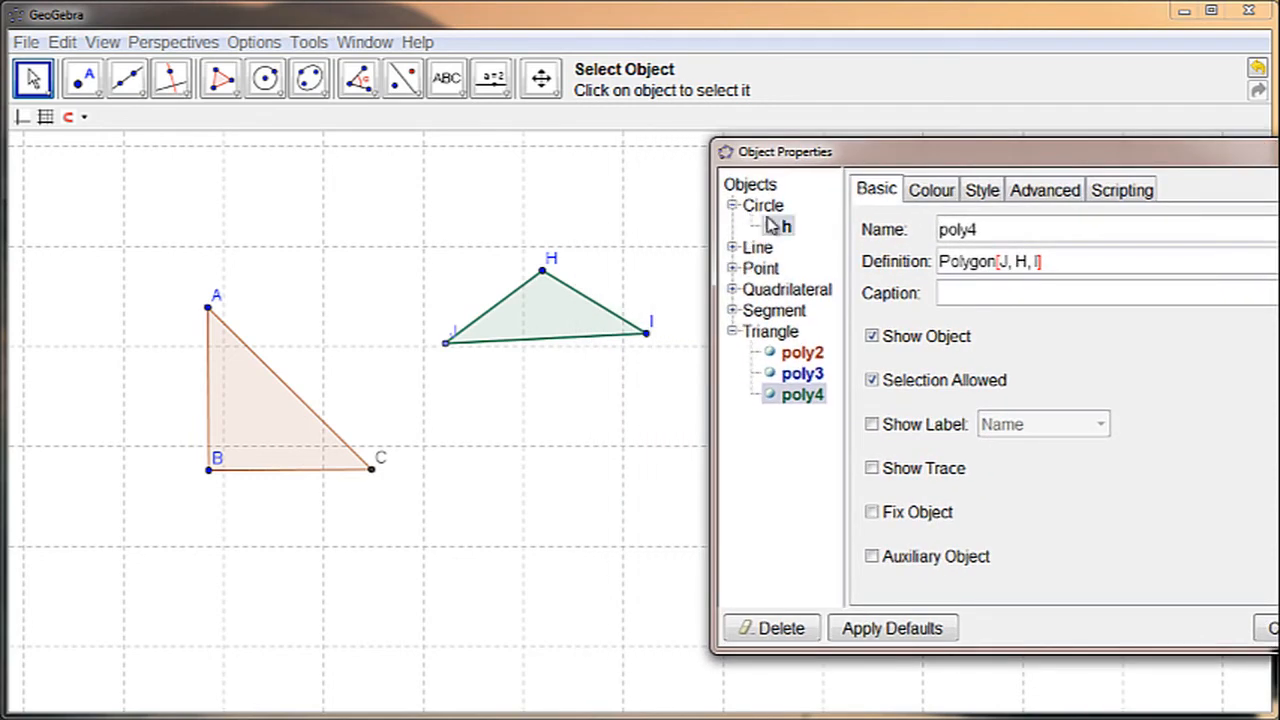
pyautogui.click(778, 227)
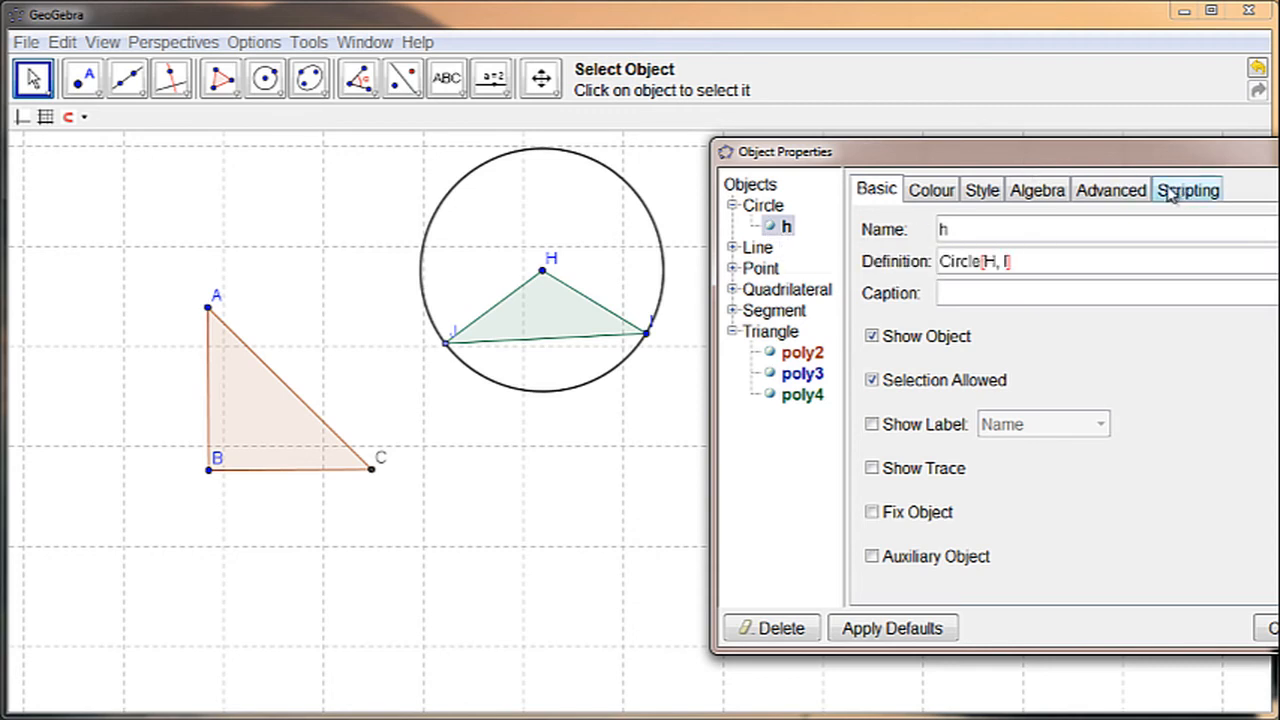
pyautogui.click(770, 227)
pyautogui.click(483, 327)
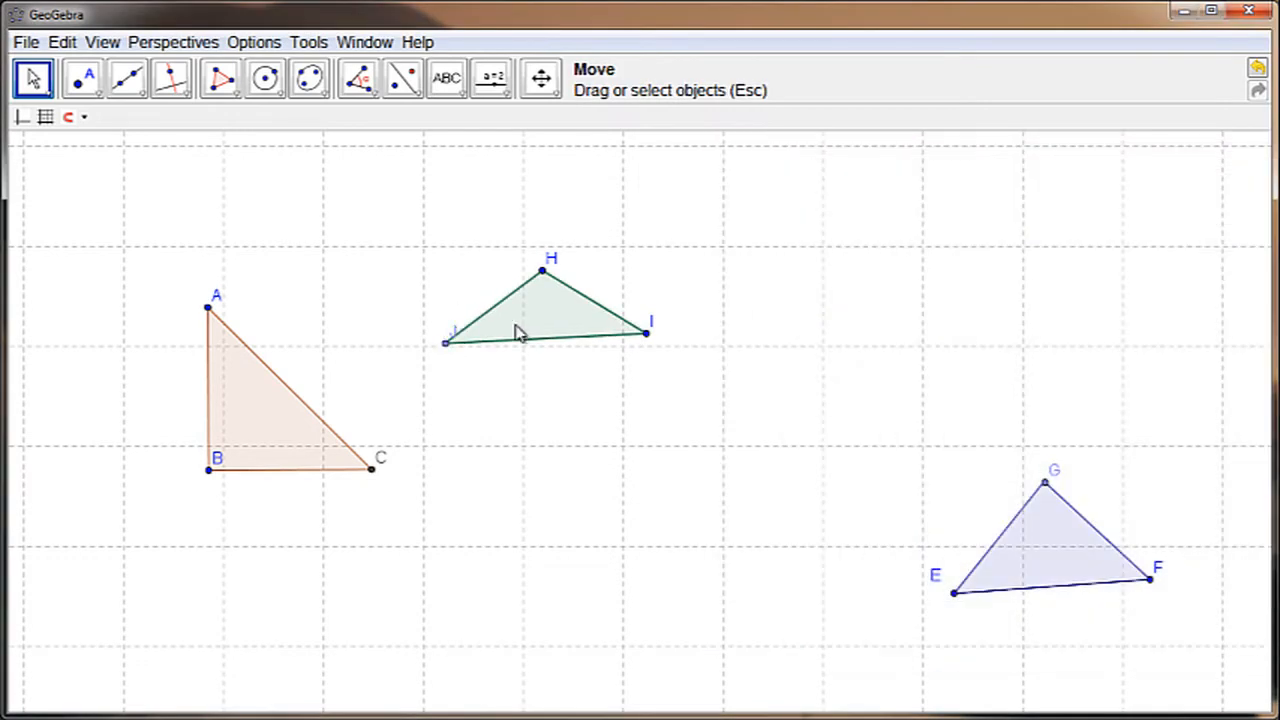
# Reshape the green triangle by moving its vertices J and H outward
pyautogui.moveTo(449, 350)
pyautogui.mouseDown()
pyautogui.moveTo(497, 437)
pyautogui.moveTo(417, 366)
pyautogui.moveTo(414, 332)
pyautogui.moveTo(437, 349)
pyautogui.mouseUp()
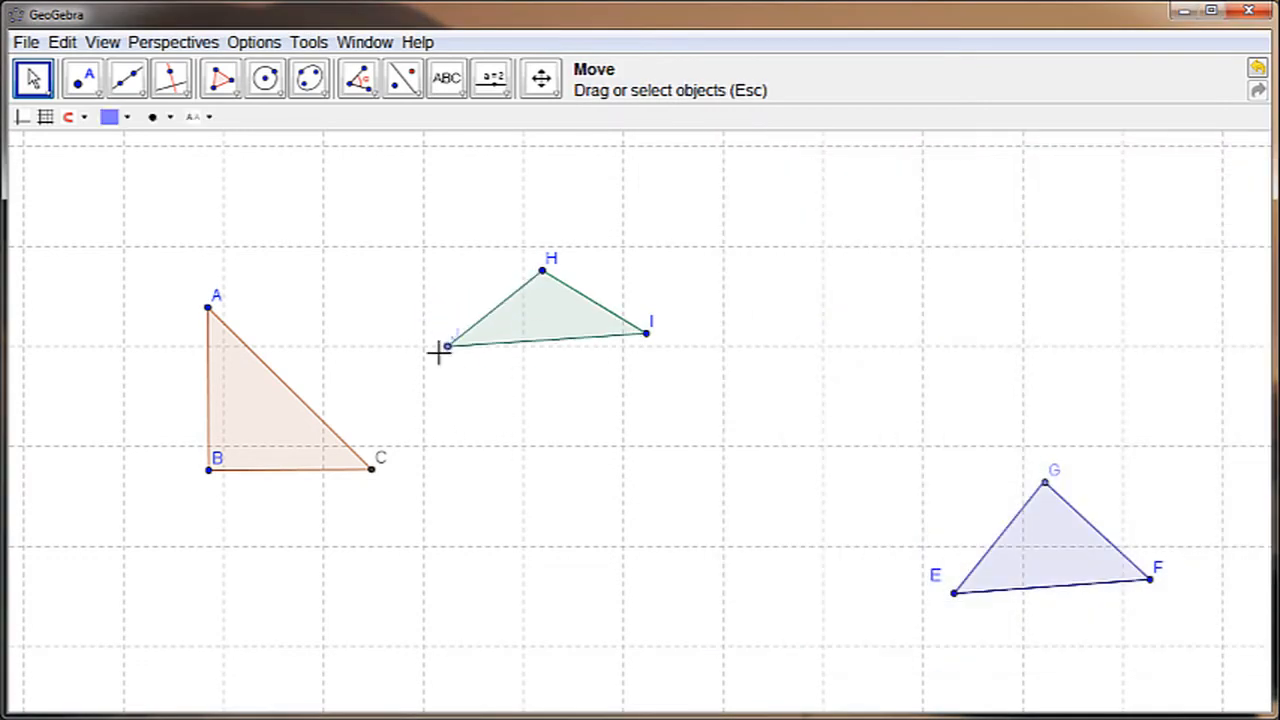
pyautogui.moveTo(544, 268); pyautogui.dragTo(501, 231)
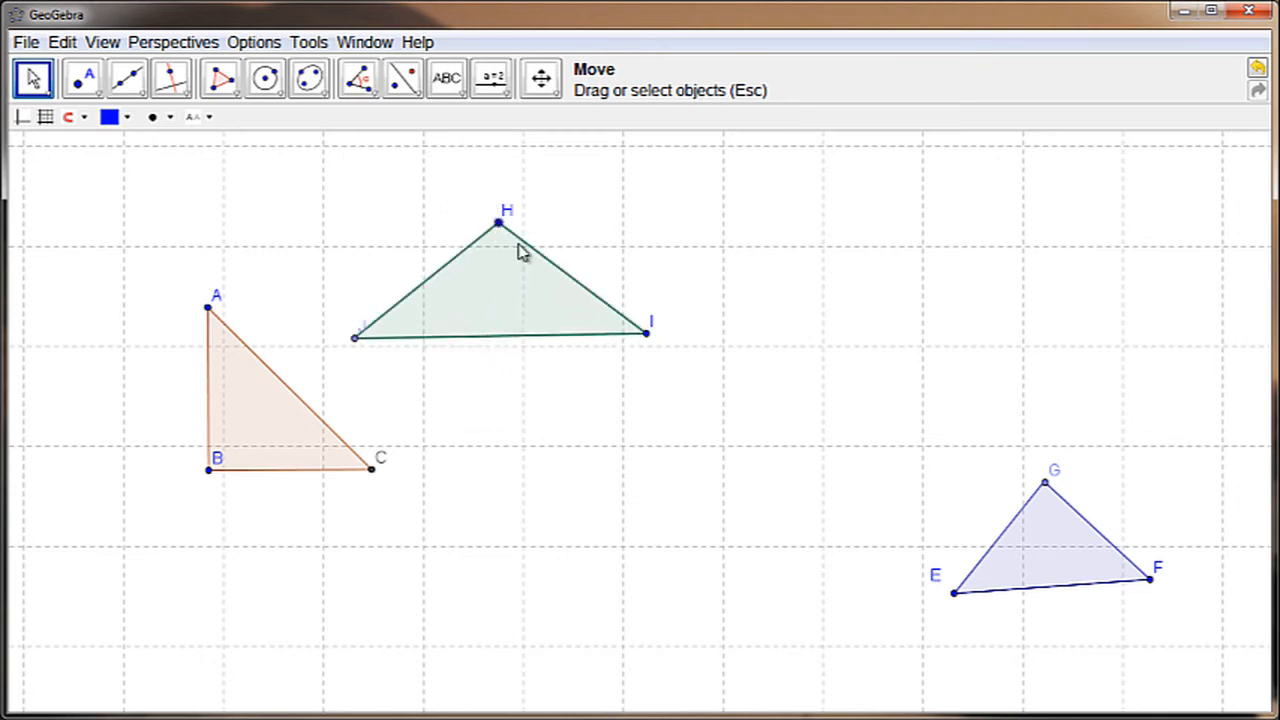
# Show the construction circle h of the green triangle and move its centre H down inside the circle
pyautogui.click(537, 266)
pyautogui.rightClick(528, 290)
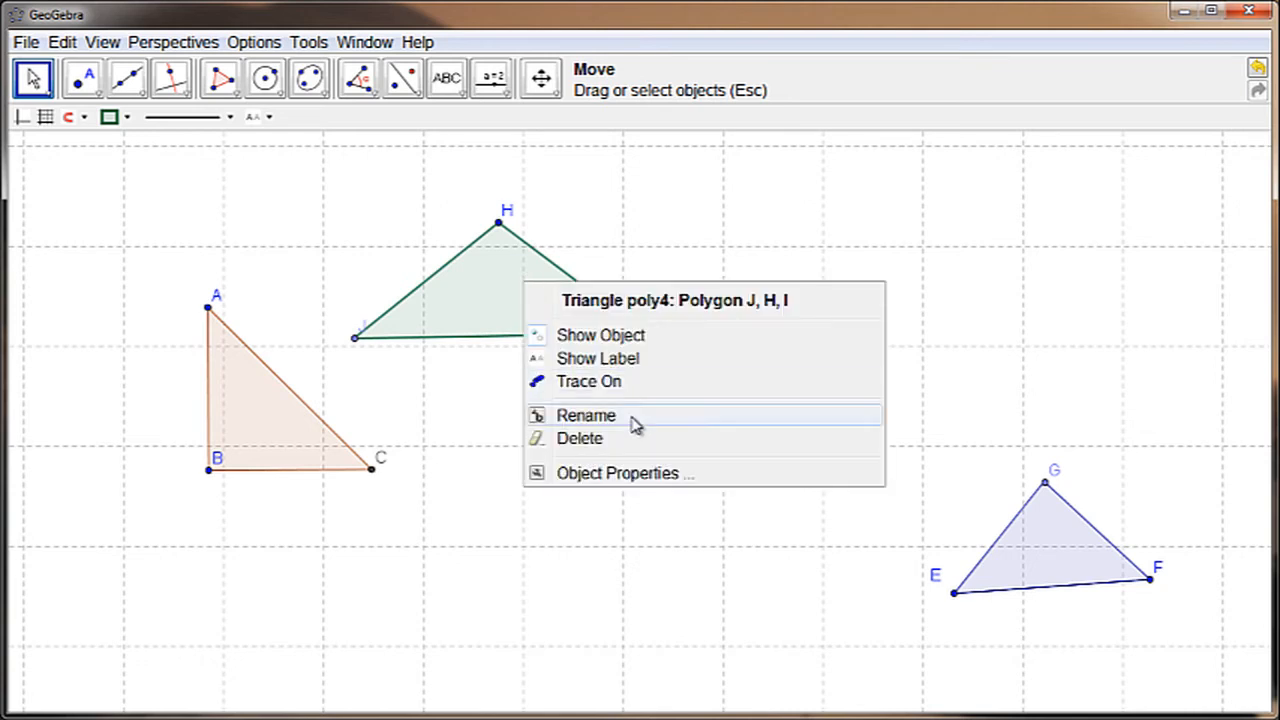
pyautogui.click(610, 476)
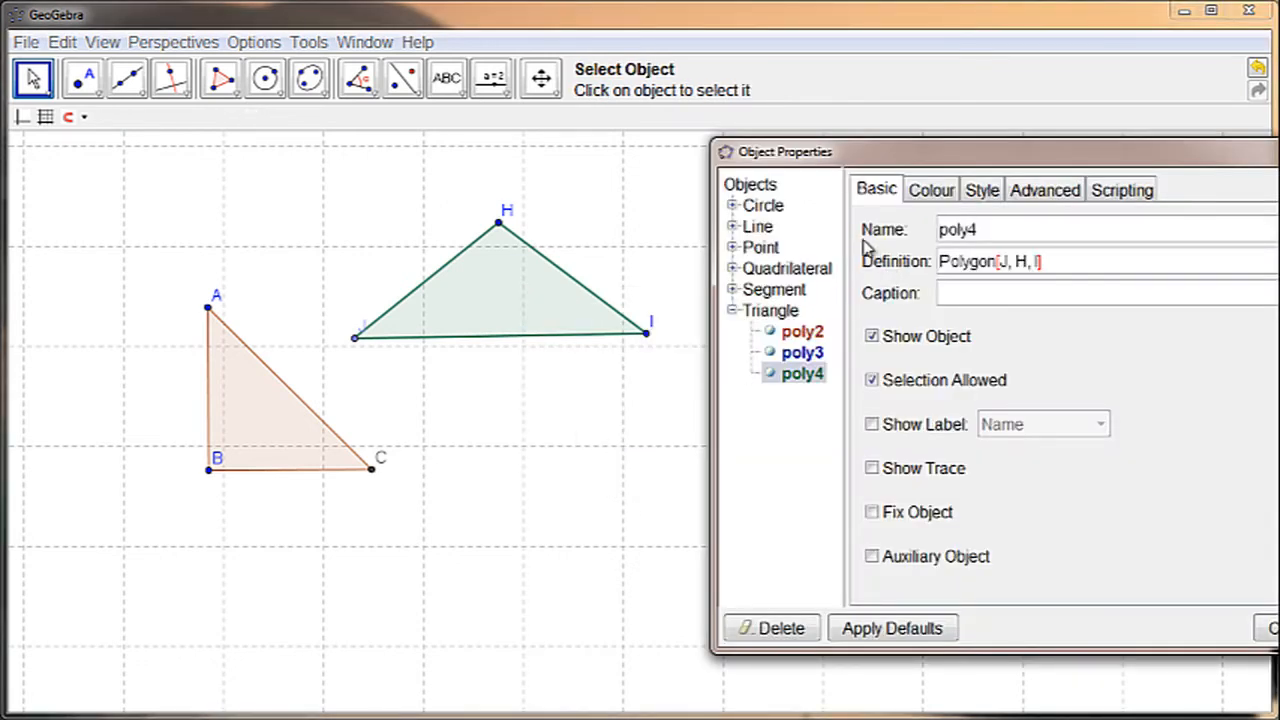
pyautogui.click(733, 206)
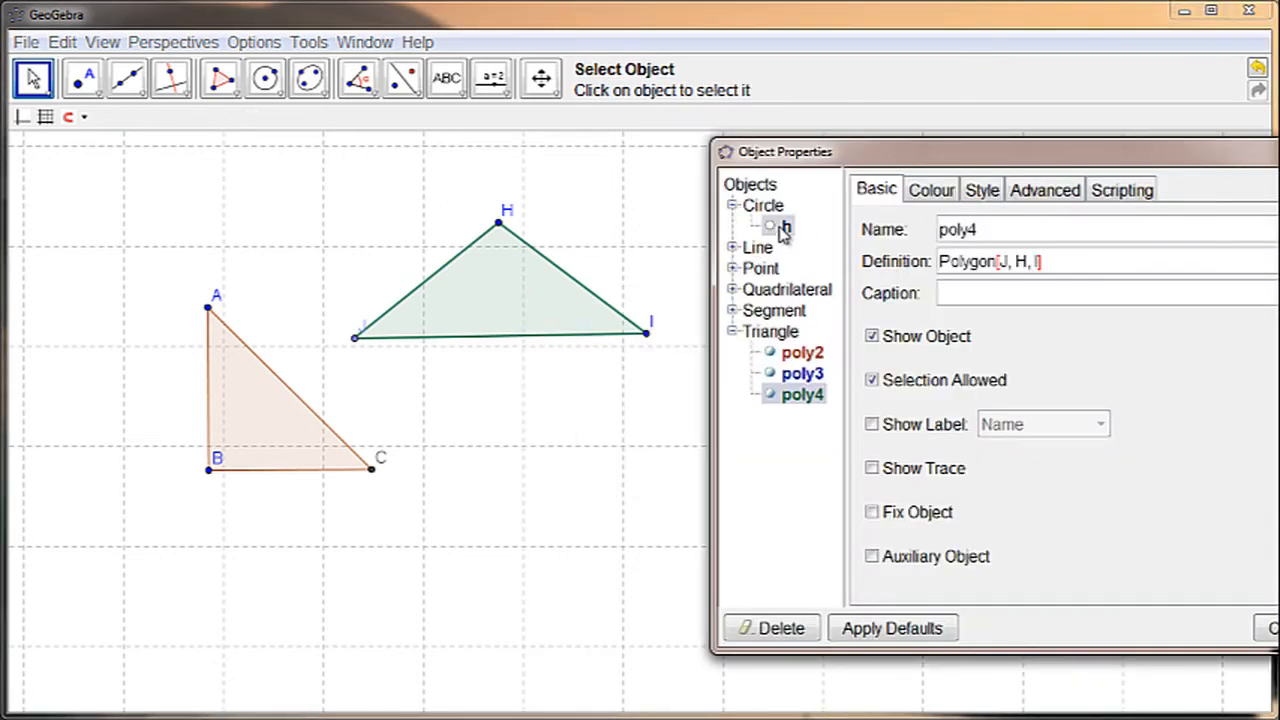
pyautogui.click(779, 229)
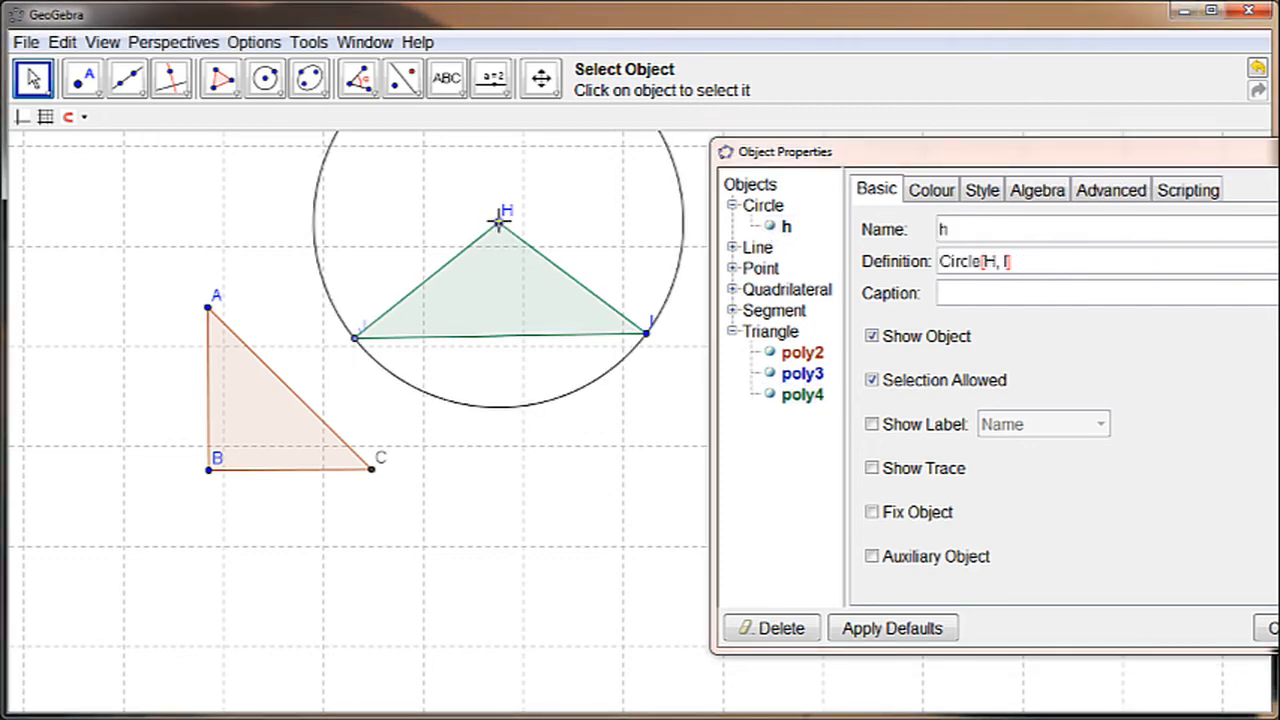
pyautogui.press('Escape')
pyautogui.moveTo(498, 222); pyautogui.dragTo(531, 309)
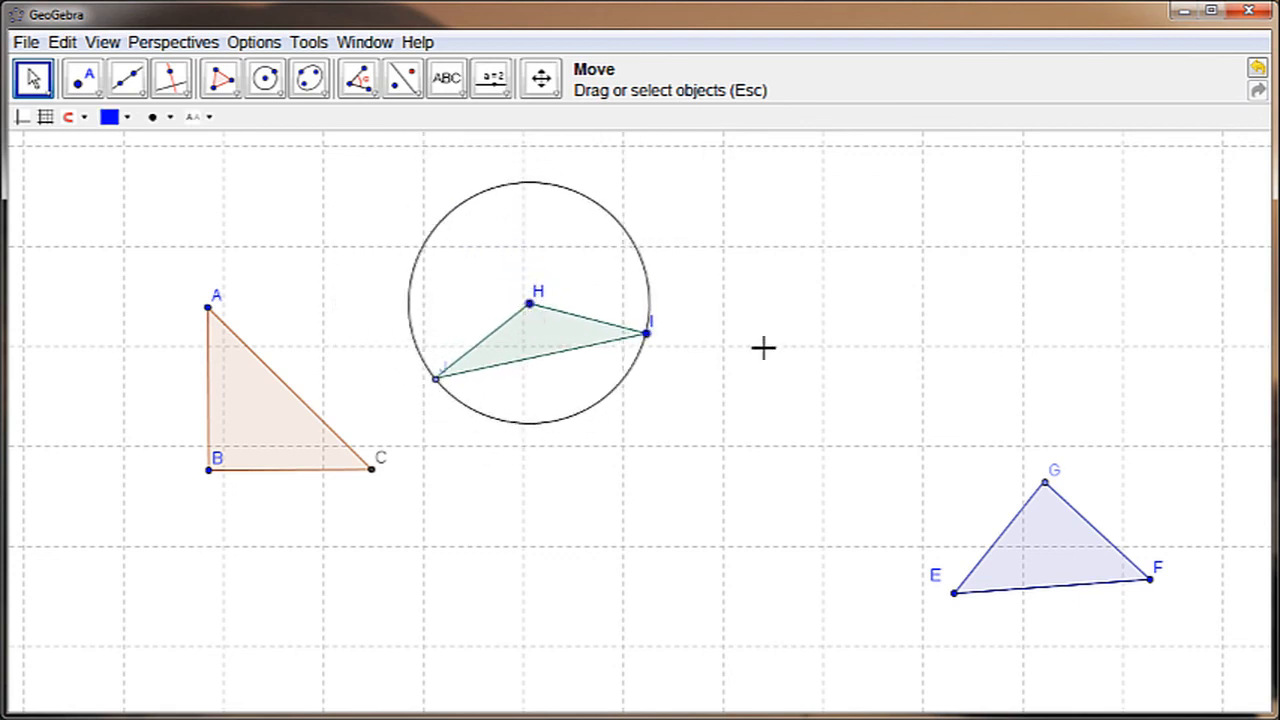
# Stretch the blue triangle EGF by moving vertex G upward, and show its hidden perpendicular bisector g
pyautogui.moveTo(1048, 483); pyautogui.dragTo(1023, 190)
pyautogui.rightClick(1070, 507)
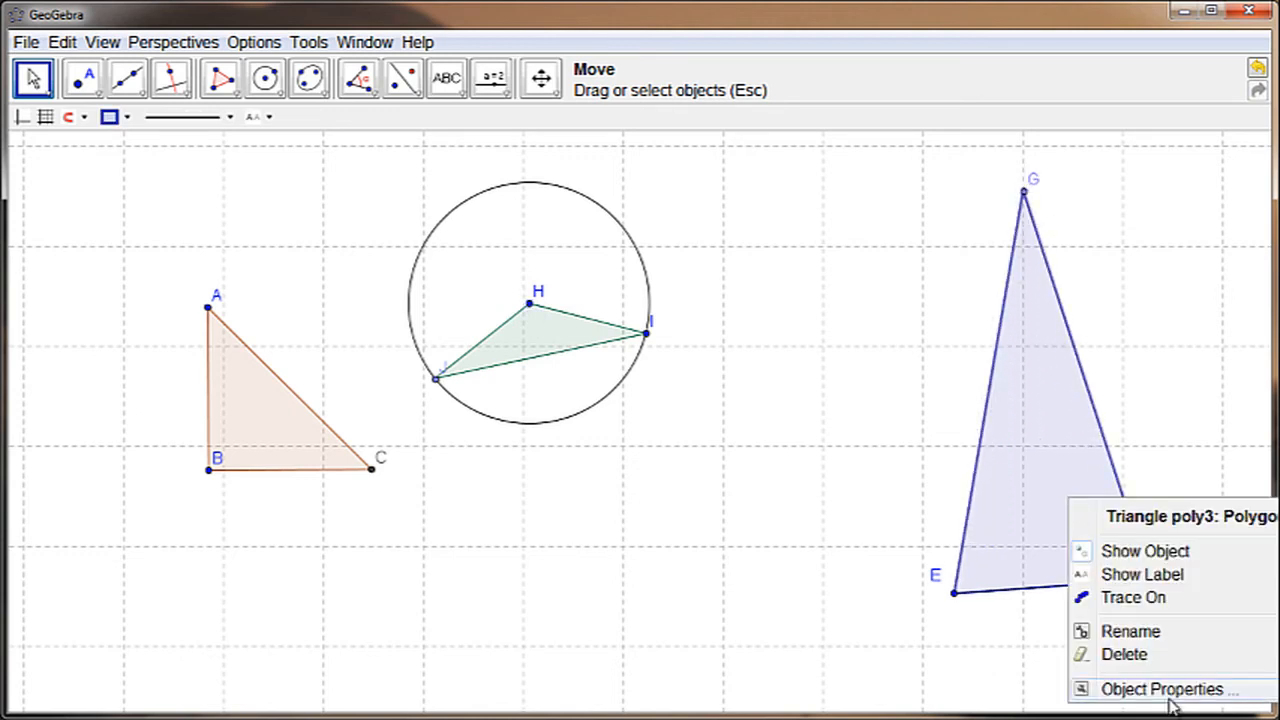
pyautogui.click(1158, 690)
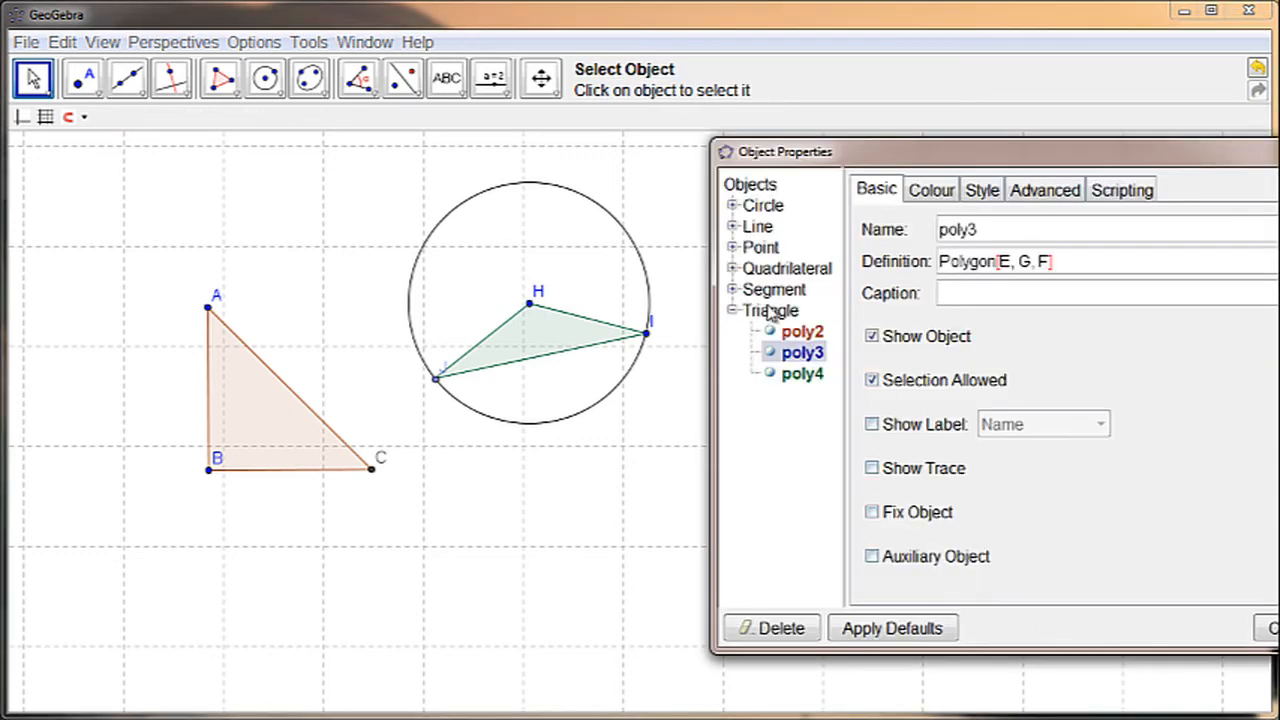
pyautogui.click(733, 227)
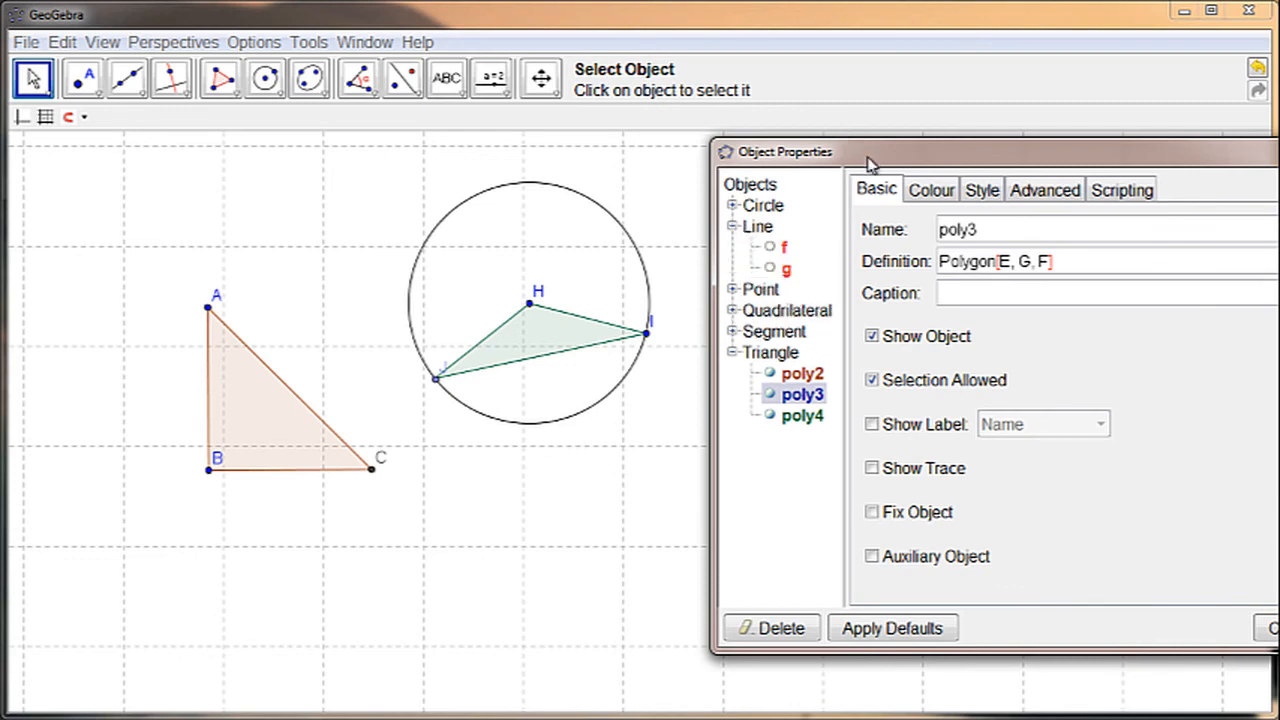
pyautogui.moveTo(870, 160); pyautogui.dragTo(290, 160)
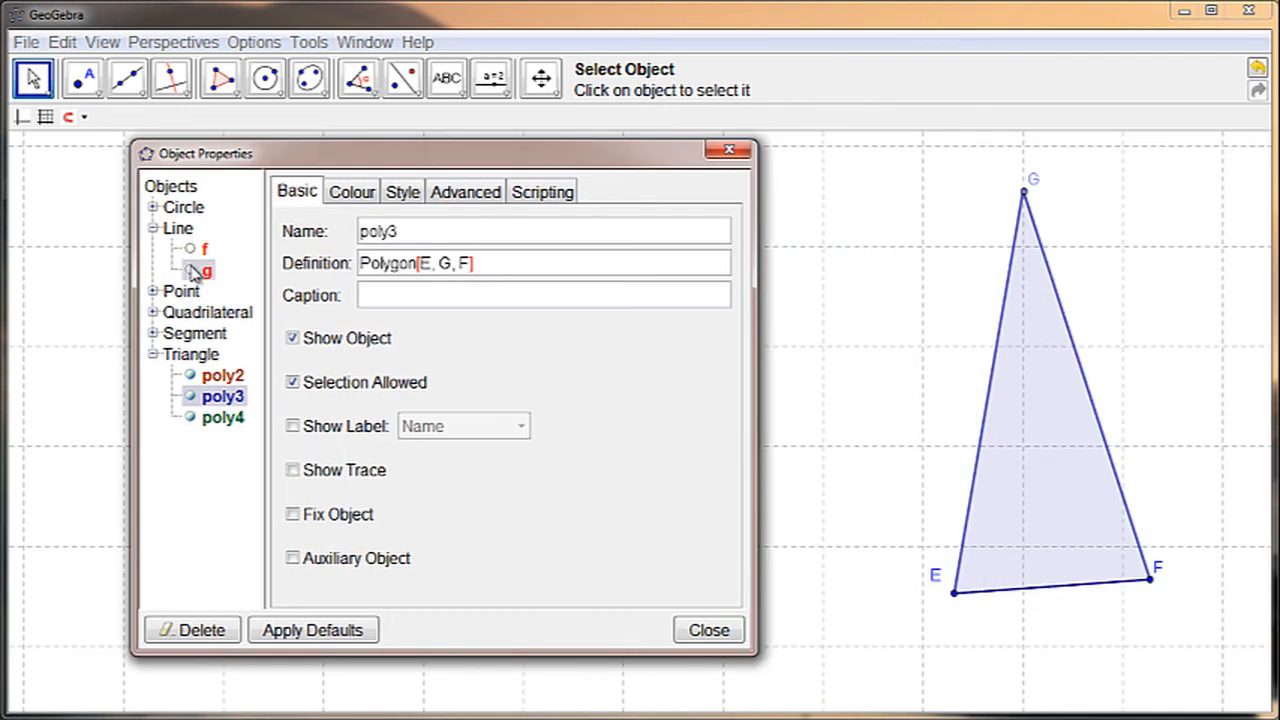
pyautogui.click(198, 272)
pyautogui.click(192, 272)
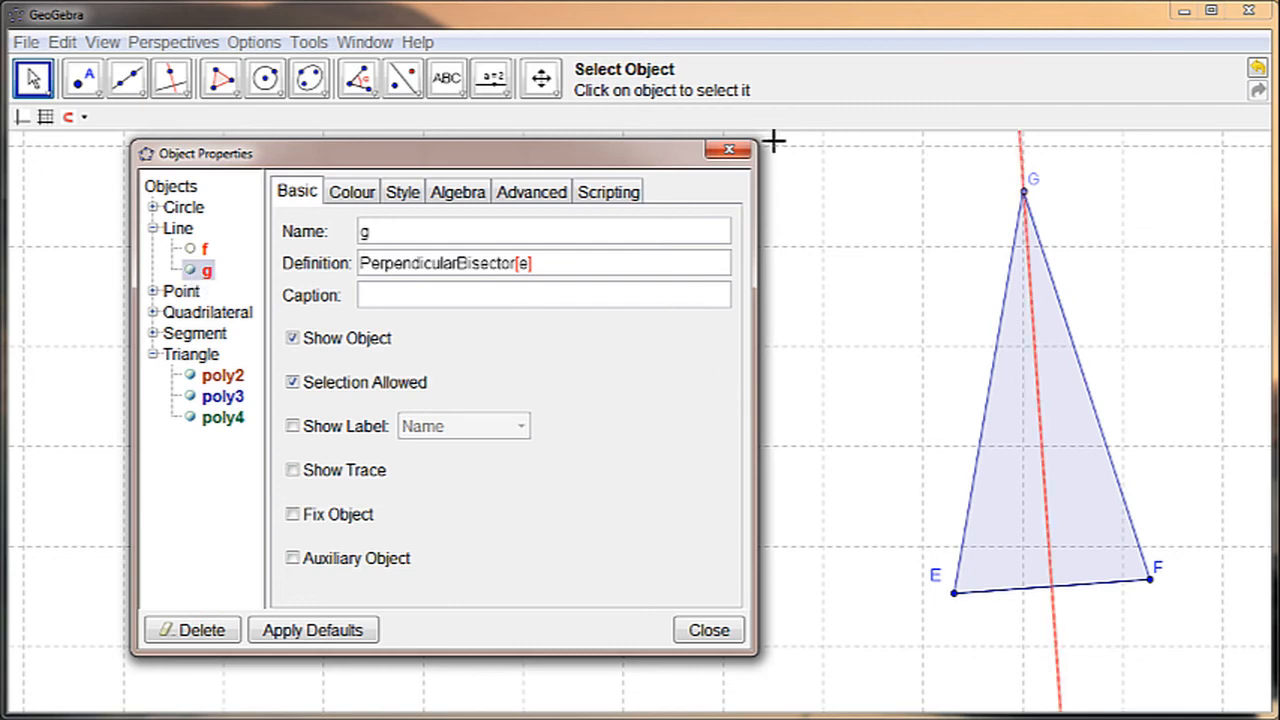
pyautogui.click(746, 158)
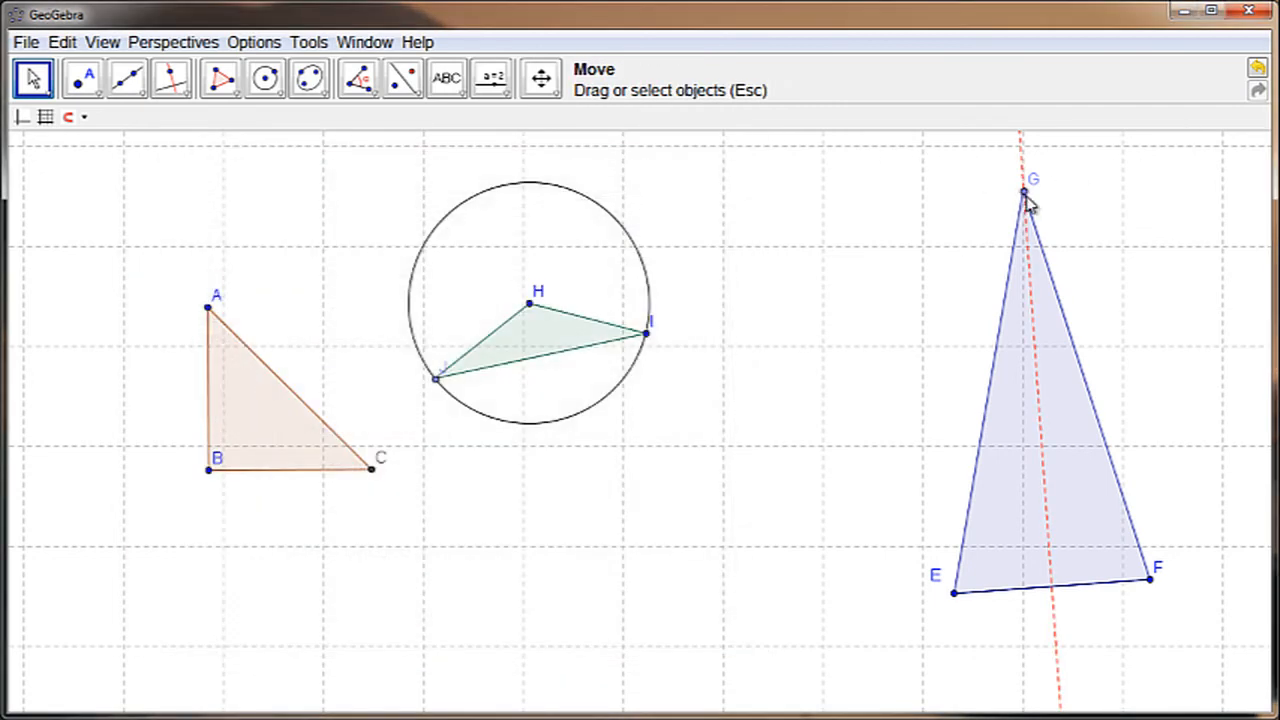
# Move vertex G down along the perpendicular bisector g to flatten the blue triangle
pyautogui.moveTo(1026, 196); pyautogui.dragTo(1042, 420)
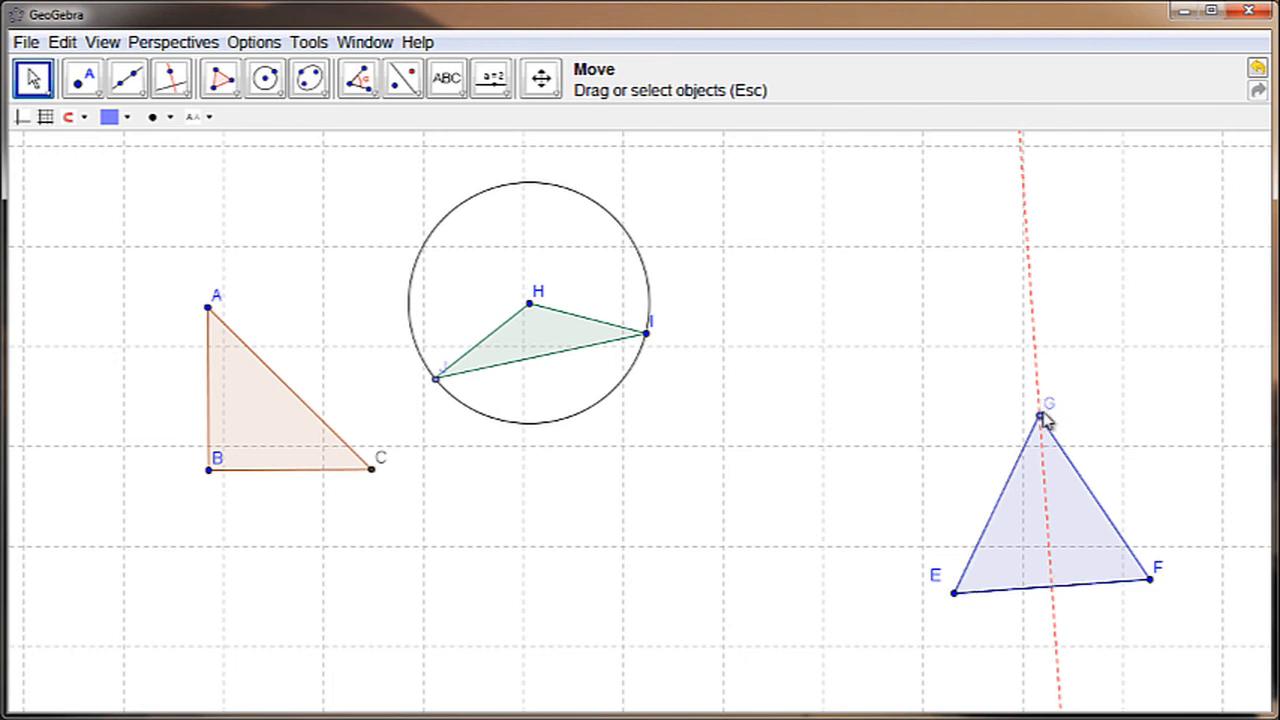
pyautogui.moveTo(1045, 425); pyautogui.dragTo(1044, 478)
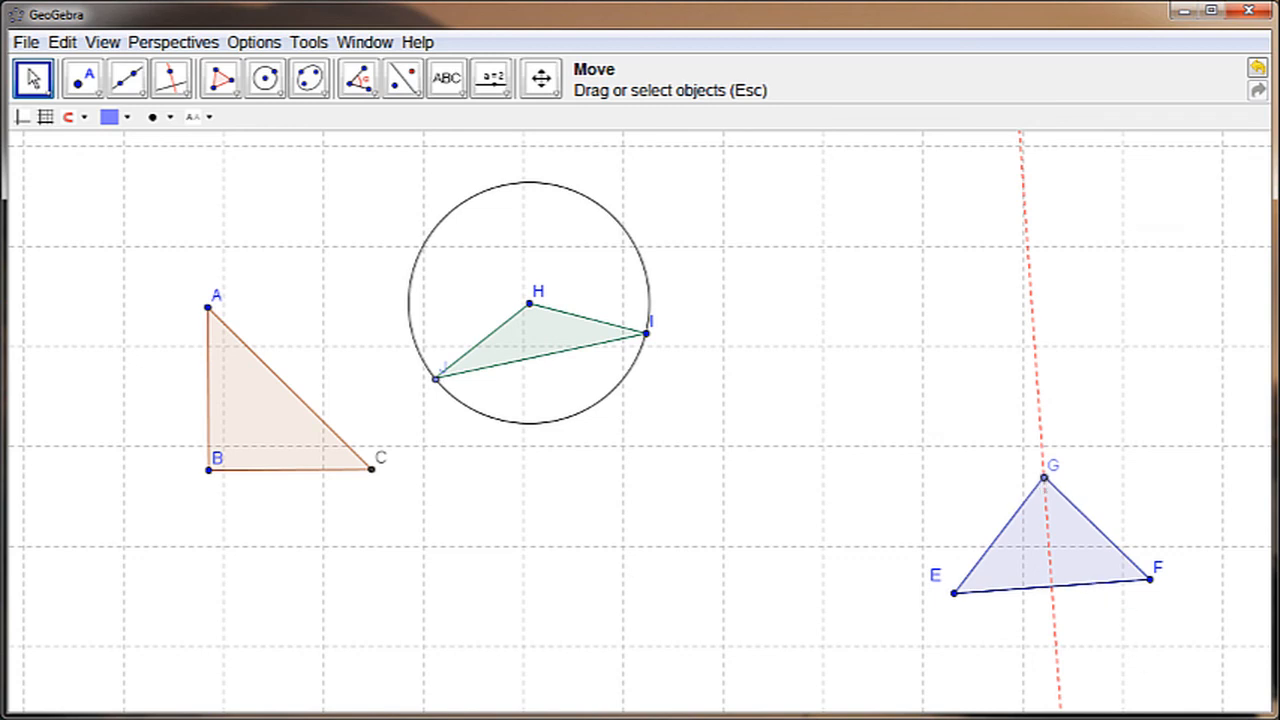
# Show the hidden point D and the hidden perpendicular bisector f through the object properties, keeping the drawing uncovered
pyautogui.rightClick(808, 348)
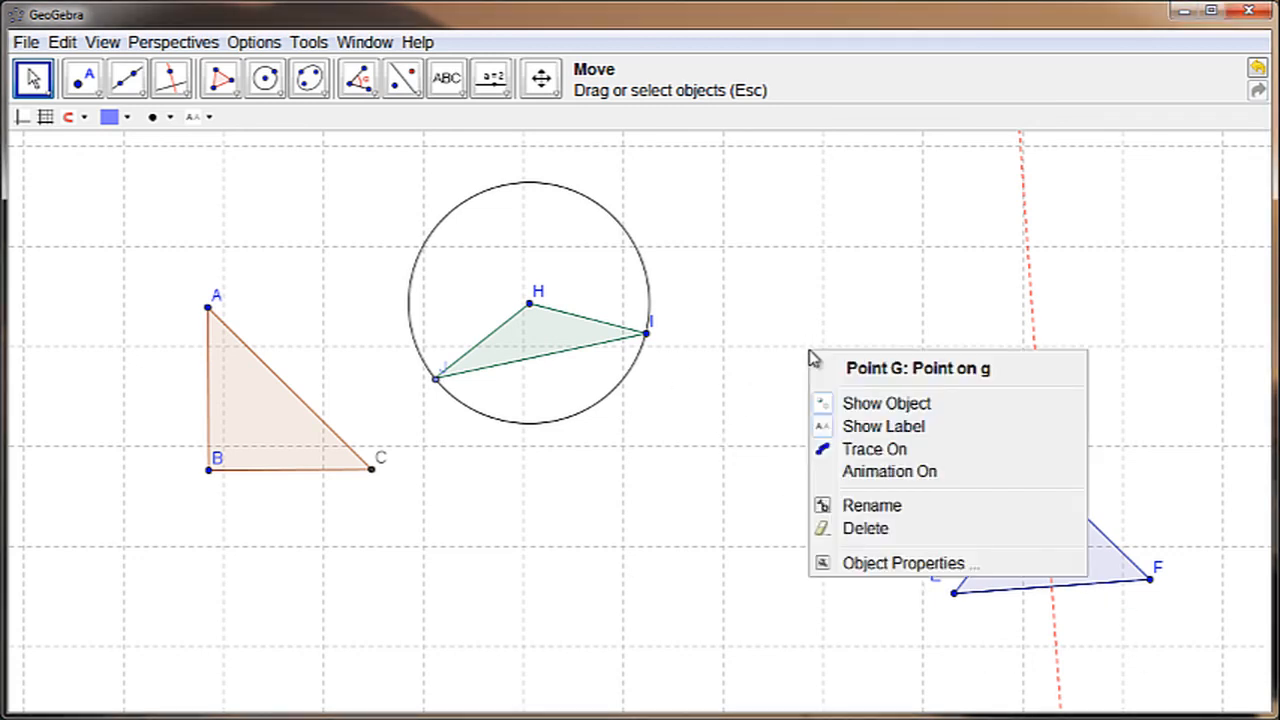
pyautogui.click(930, 565)
pyautogui.moveTo(467, 164); pyautogui.dragTo(834, 2)
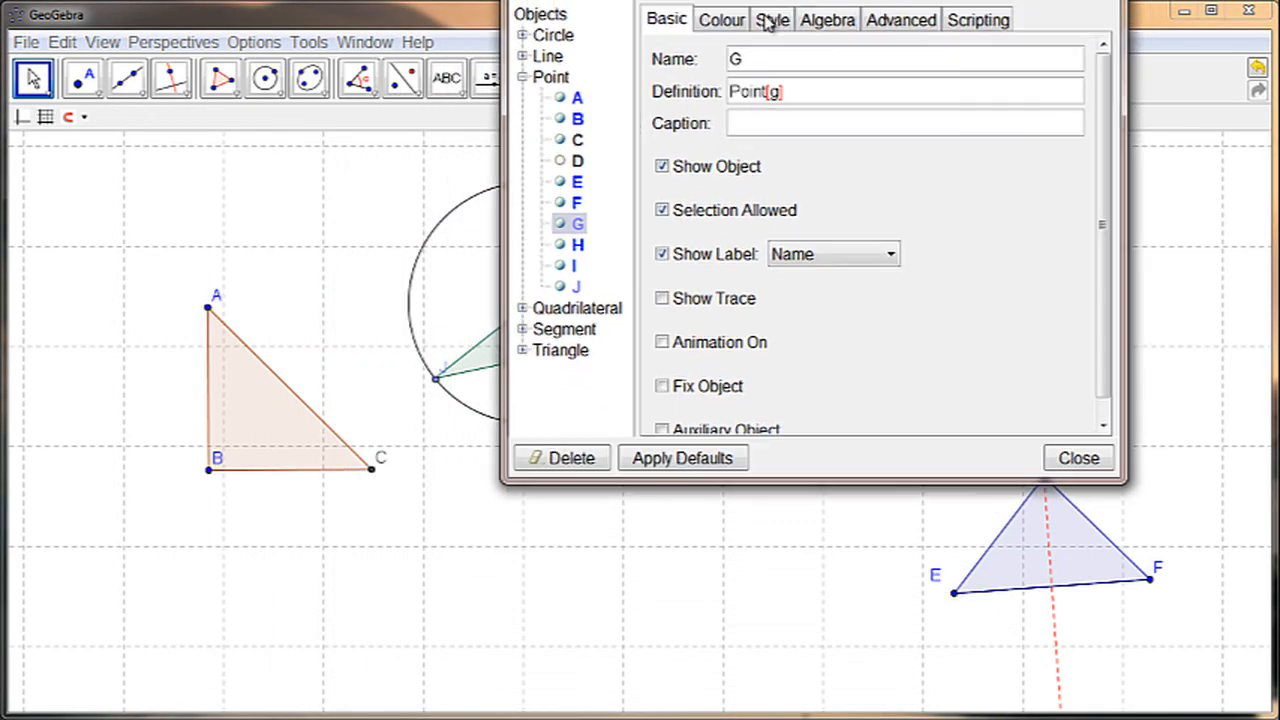
pyautogui.click(562, 163)
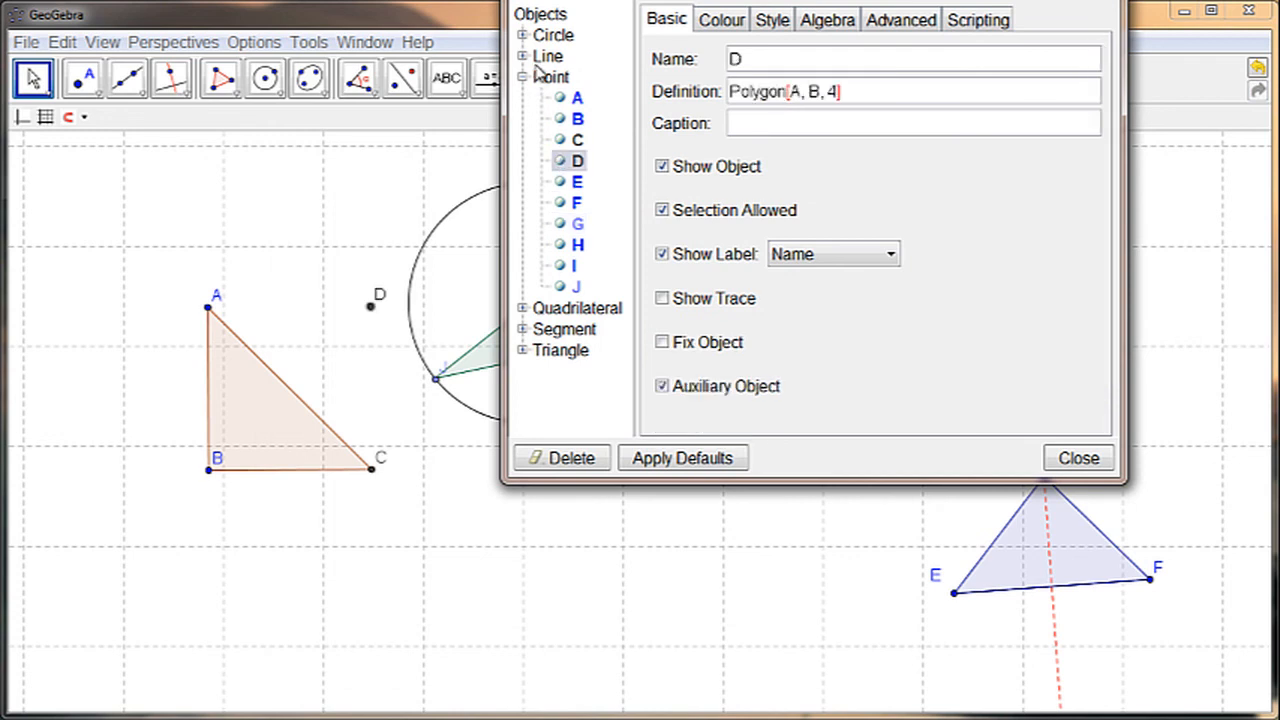
pyautogui.click(522, 35)
pyautogui.click(522, 77)
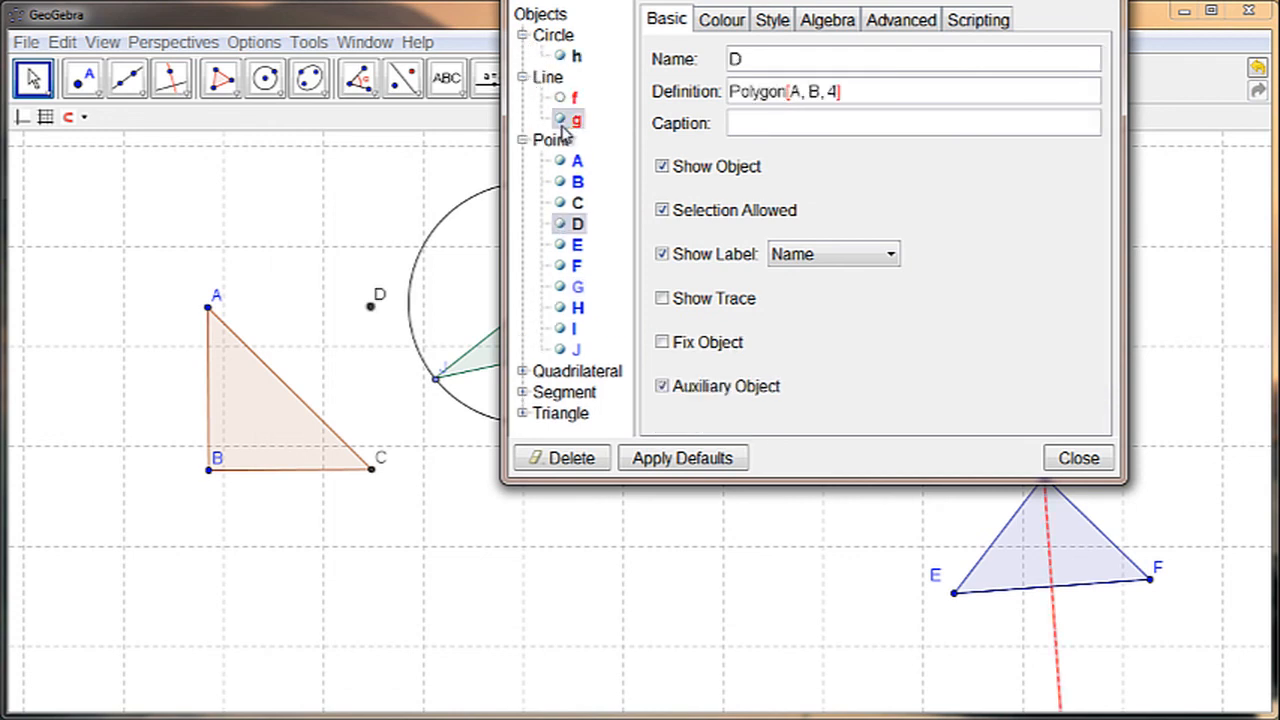
pyautogui.click(562, 99)
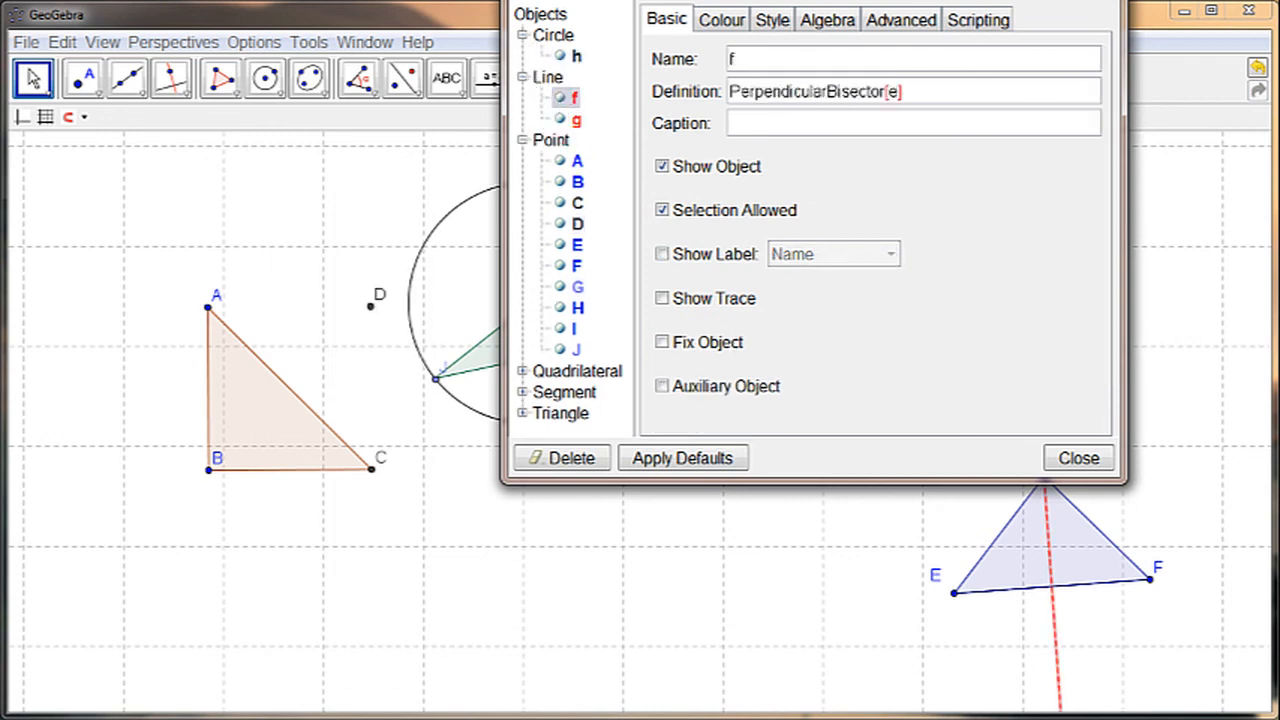
pyautogui.moveTo(695, 5); pyautogui.dragTo(535, 545)
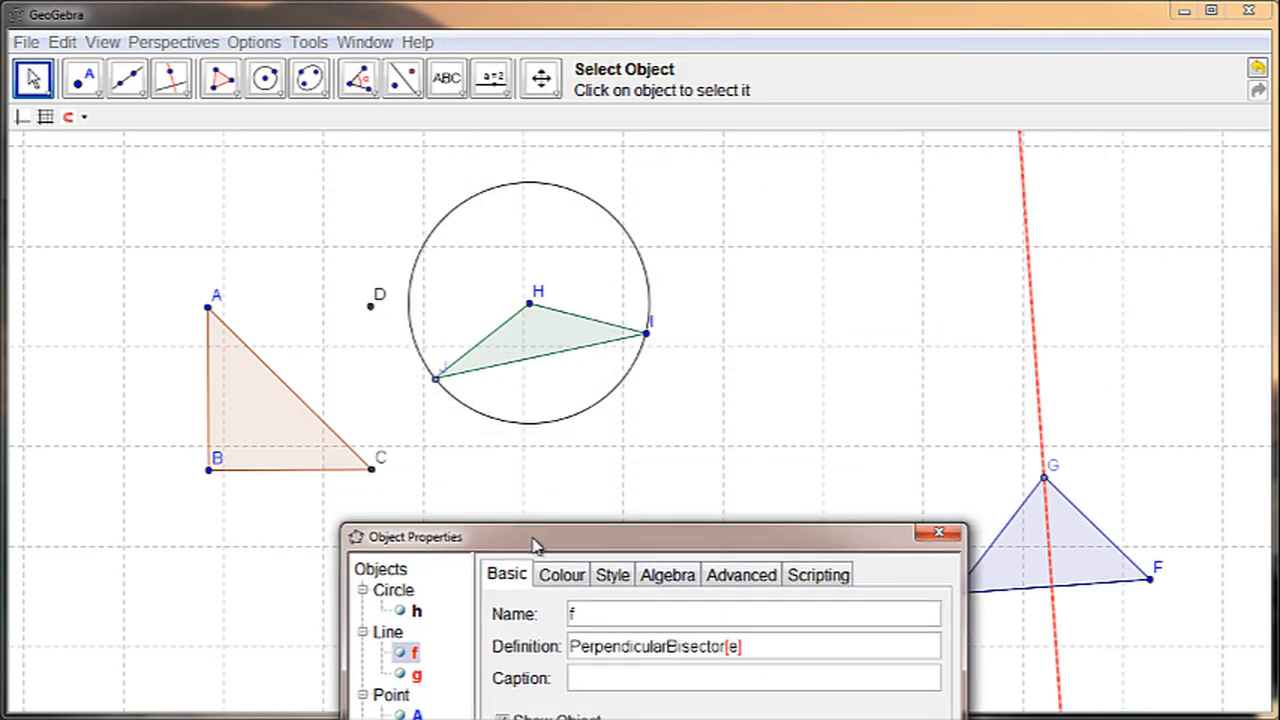